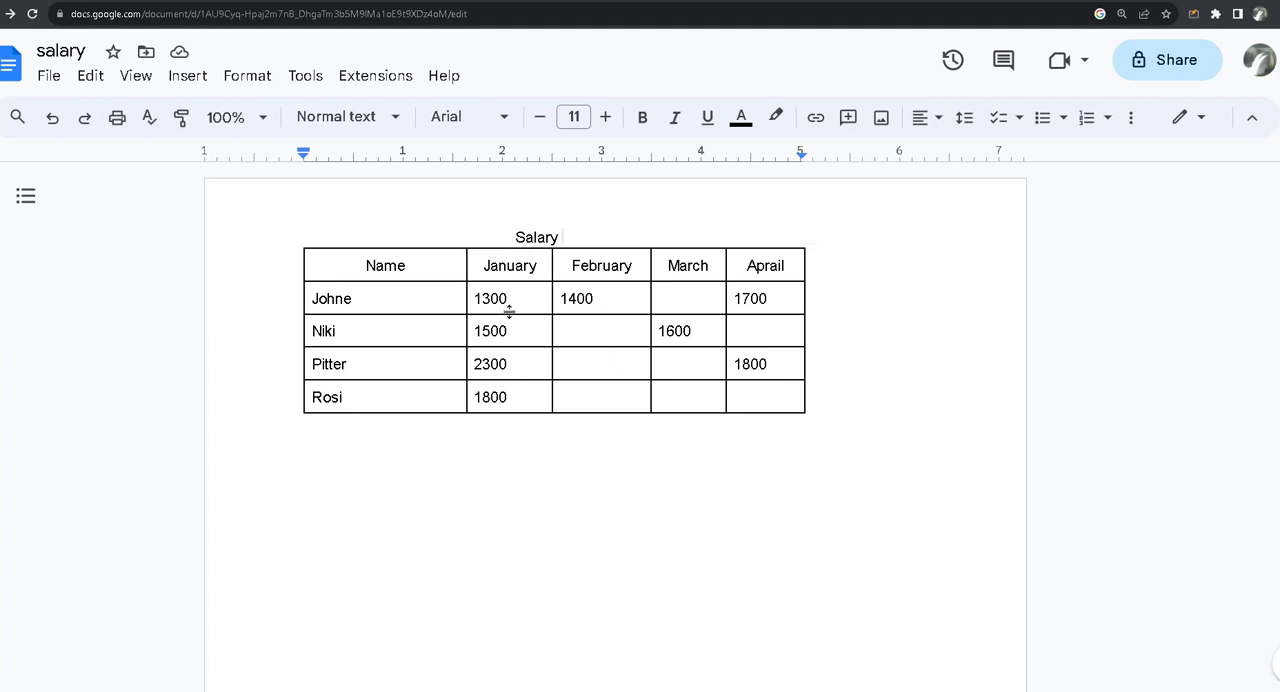
Step: Review the blank cells in the February, March and Aprail columns of the salary table
{"action": "left_click", "coordinate": [594, 337]}
{"action": "left_click", "coordinate": [589, 370]}
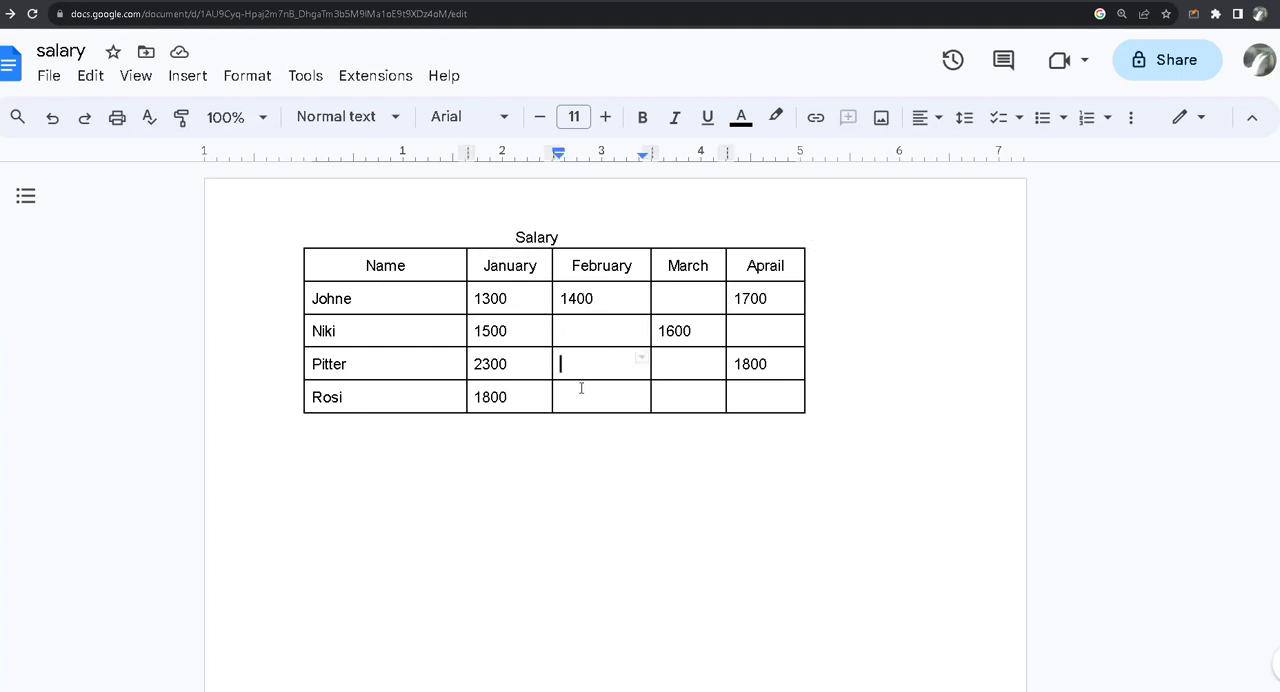
{"action": "left_click", "coordinate": [576, 399]}
{"action": "left_click", "coordinate": [591, 329]}
{"action": "left_click", "coordinate": [566, 363]}
{"action": "left_click", "coordinate": [585, 390]}
{"action": "left_click", "coordinate": [676, 306]}
{"action": "left_click", "coordinate": [690, 357]}
{"action": "left_click", "coordinate": [743, 325]}
{"action": "left_click", "coordinate": [748, 401]}
{"action": "left_click", "coordinate": [563, 326]}
Step: Make a copy of the salary document named "Copy of salary" in My Drive
{"action": "left_click", "coordinate": [52, 84]}
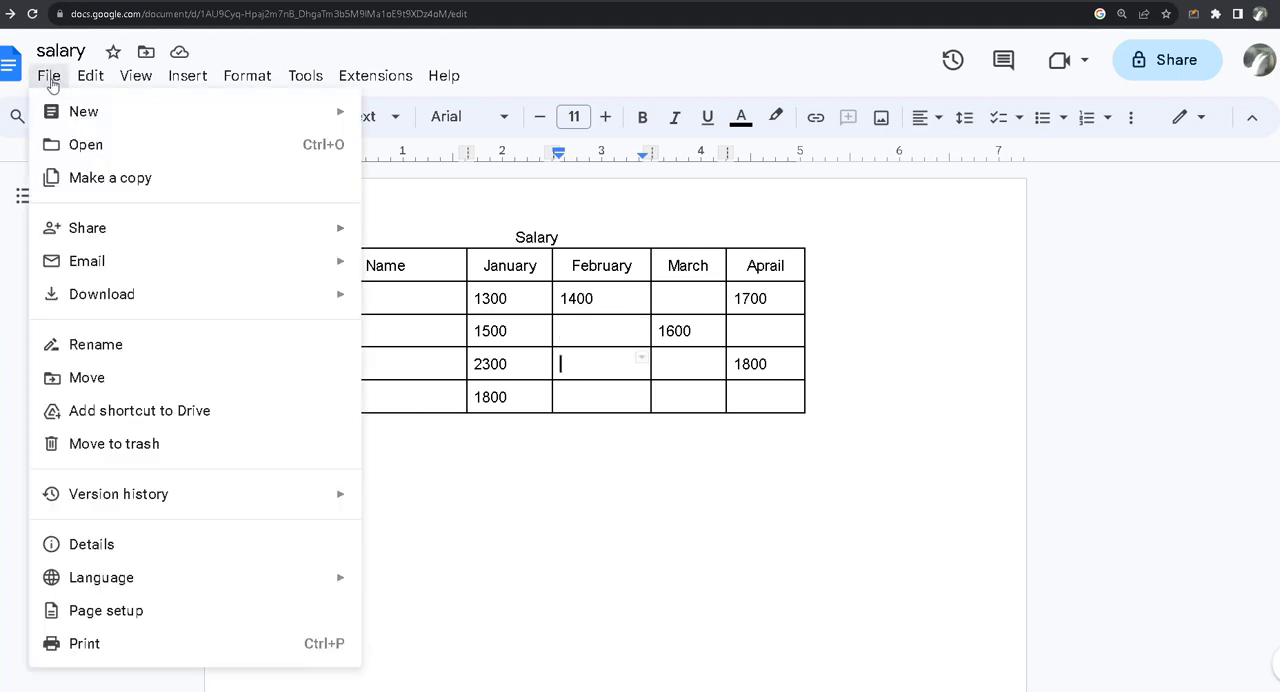
{"action": "left_click", "coordinate": [110, 178]}
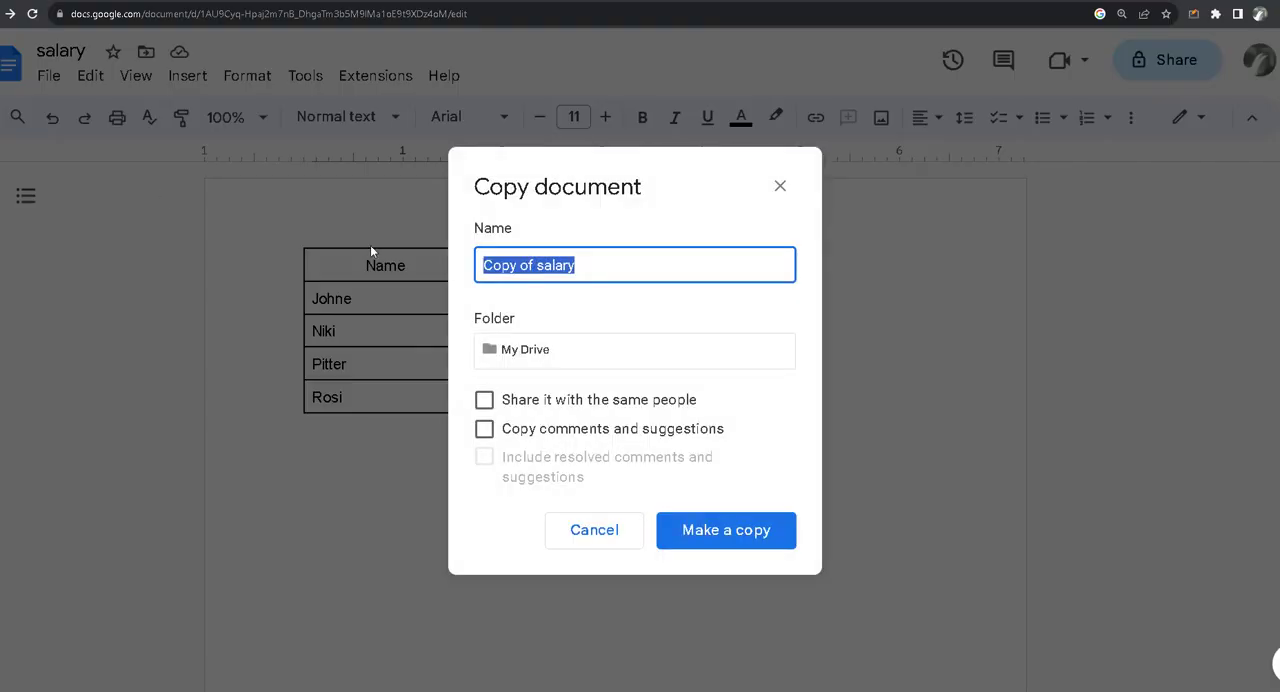
{"action": "left_click", "coordinate": [592, 271]}
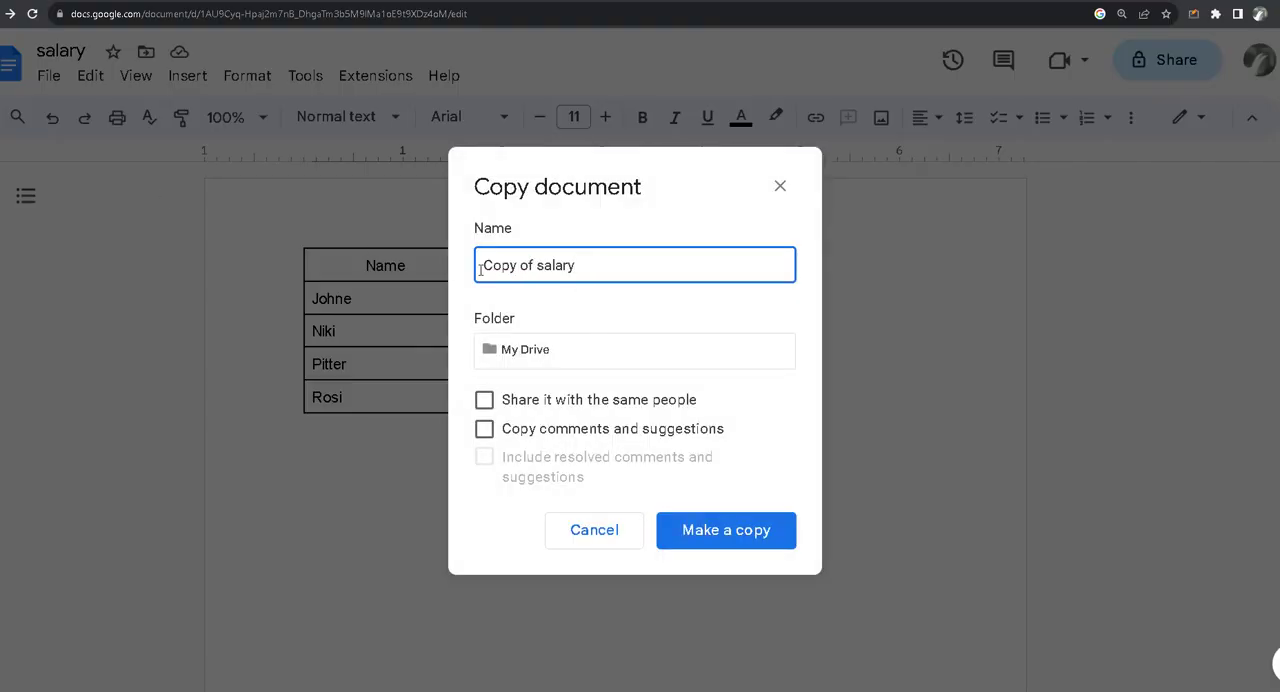
{"action": "left_click_drag", "start_coordinate": [481, 269], "coordinate": [632, 248]}
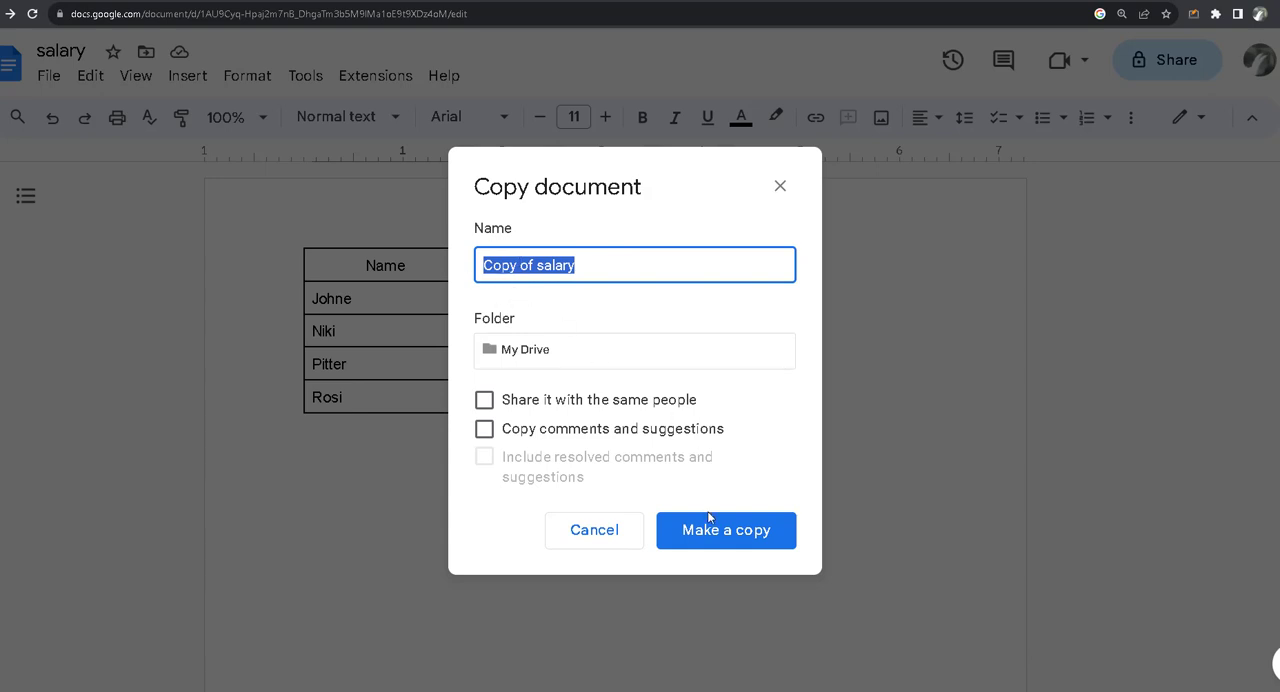
{"action": "left_click", "coordinate": [709, 538]}
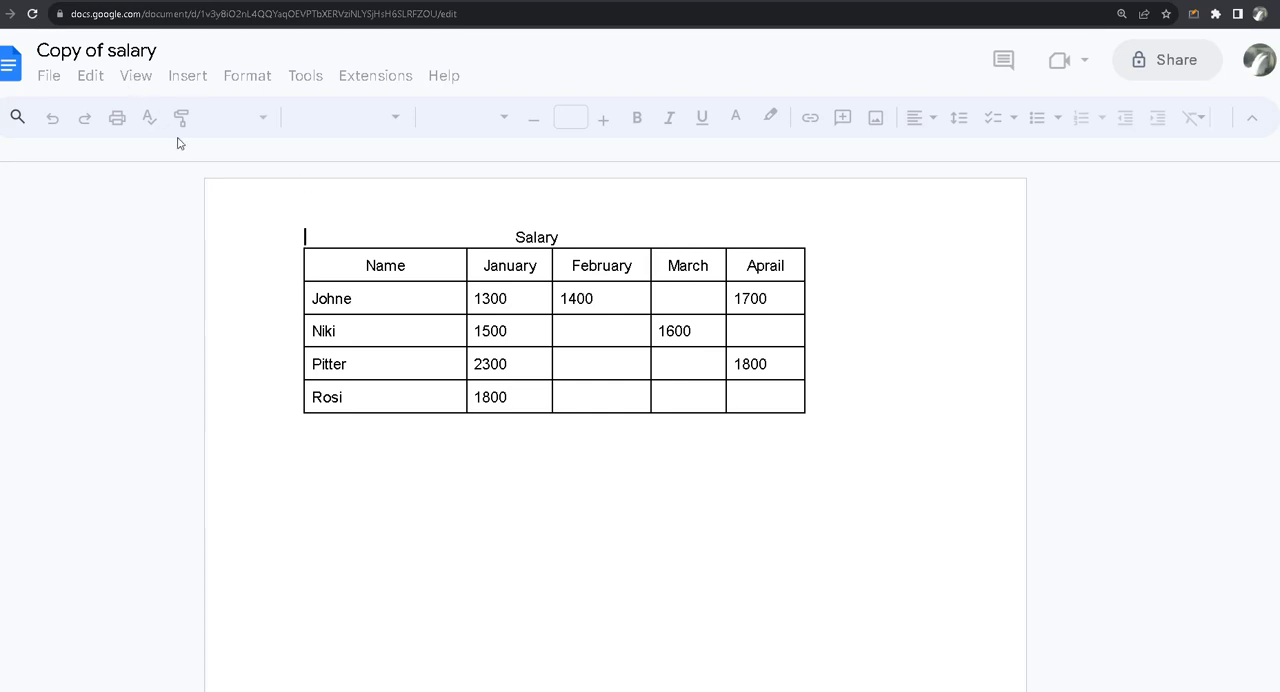
{"action": "left_click", "coordinate": [330, 213]}
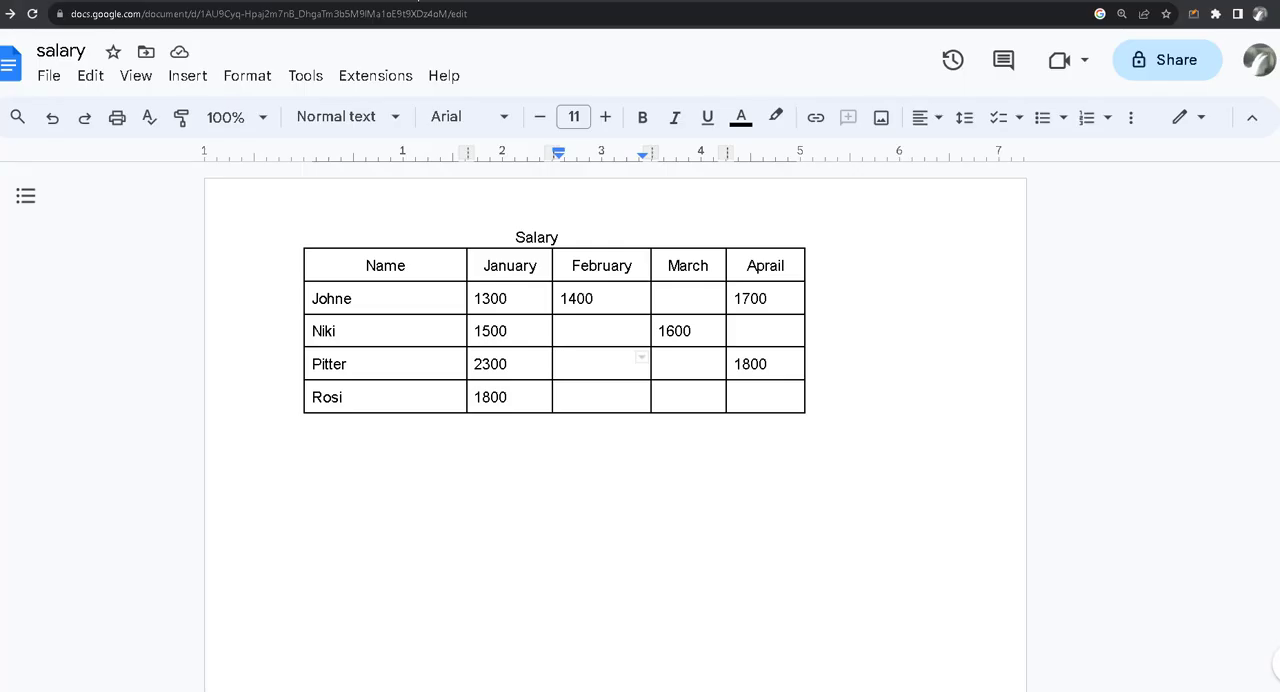
{"action": "left_click", "coordinate": [418, 1]}
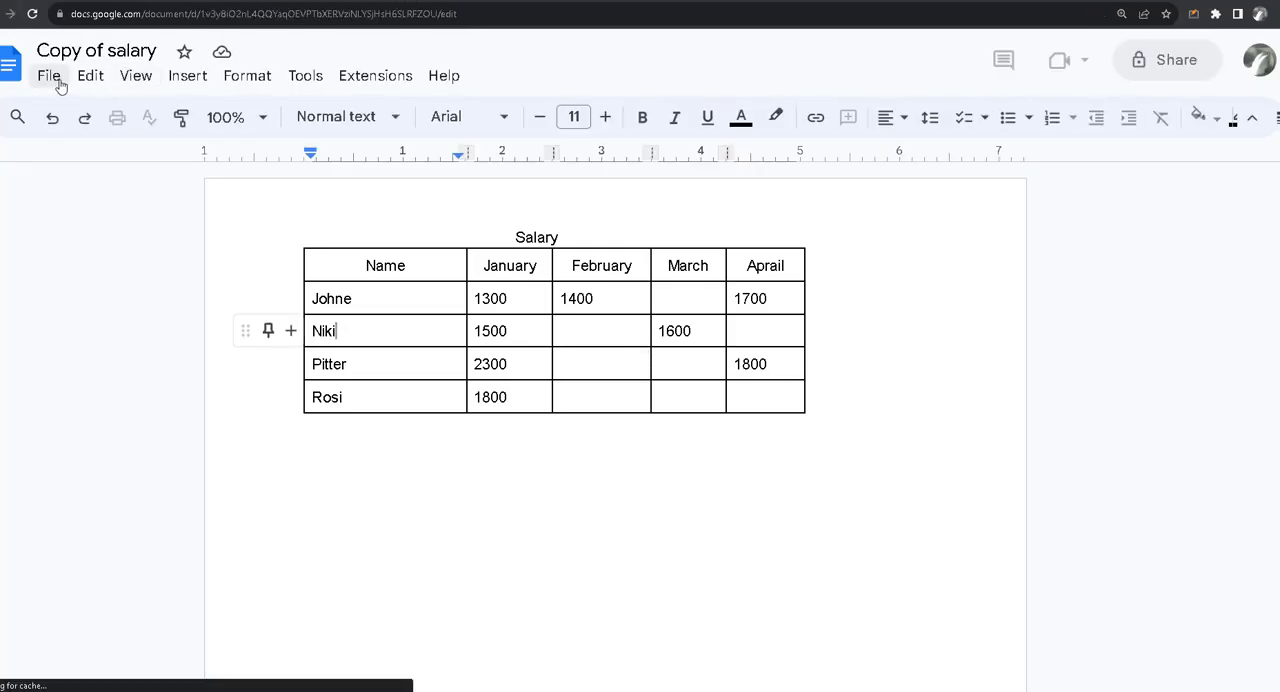
{"action": "left_click", "coordinate": [50, 78]}
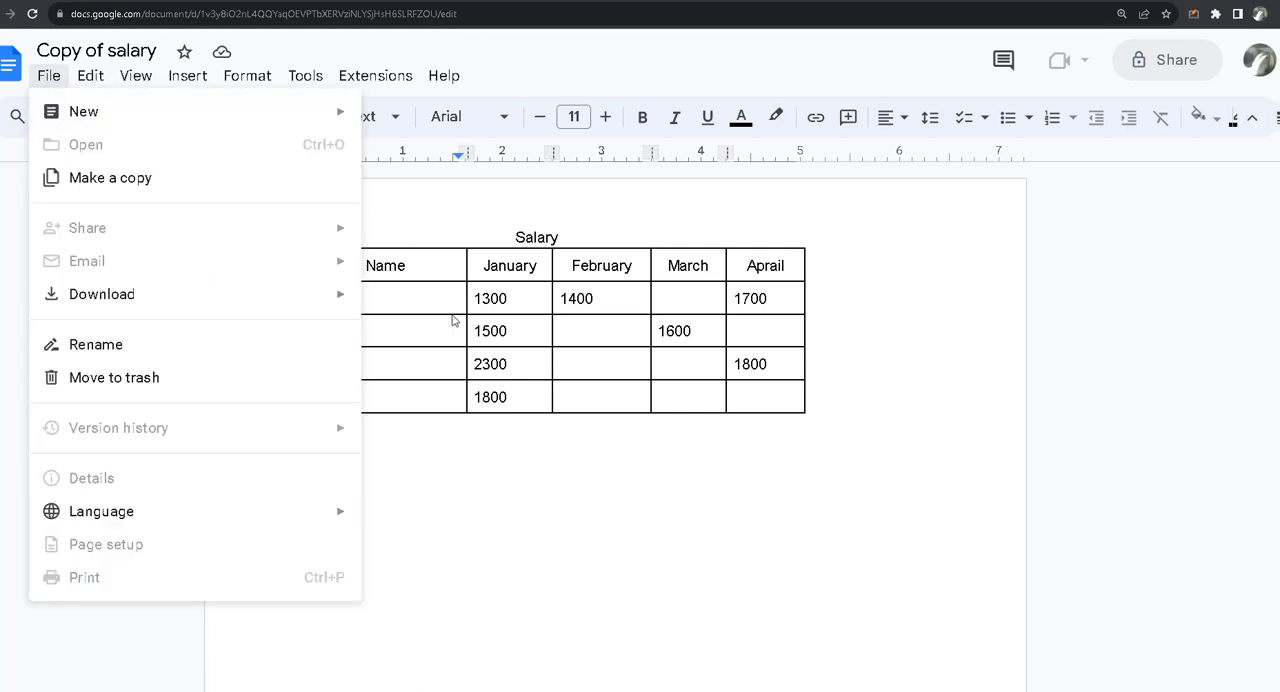
{"action": "left_click", "coordinate": [389, 364]}
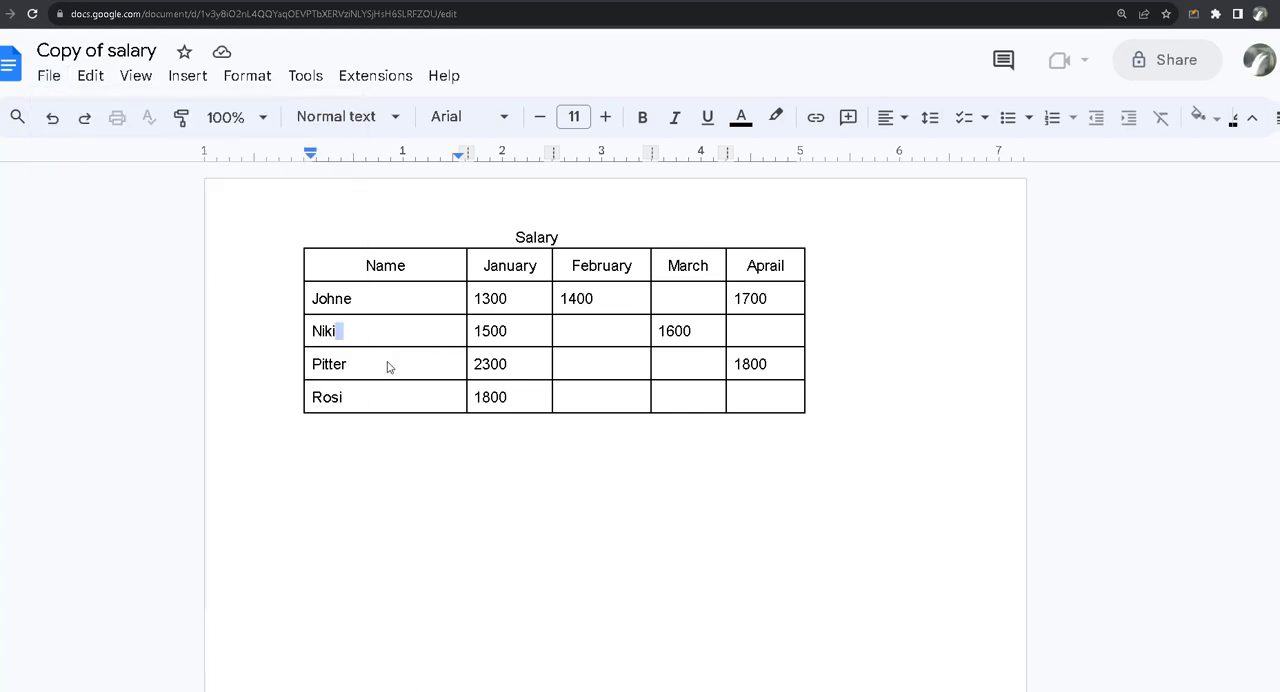
{"action": "left_click", "coordinate": [389, 364]}
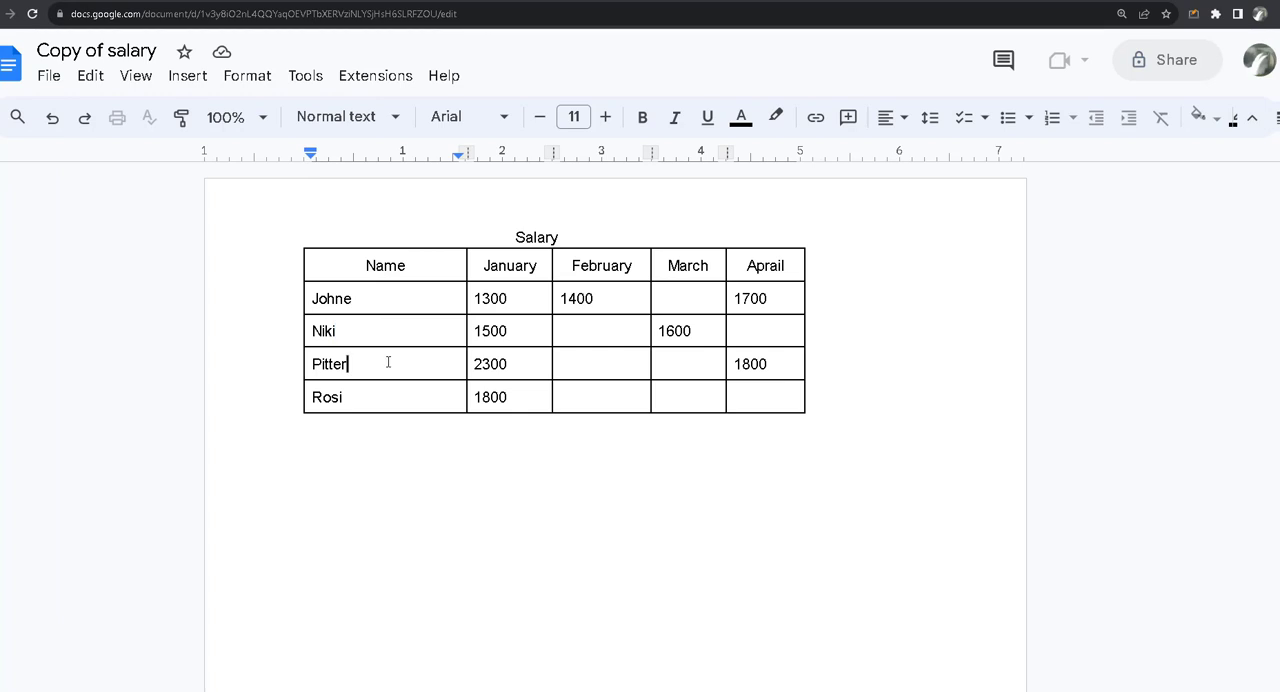
Step: Start sharing Copy of salary with others and add the first suggested contact as an Editor
{"action": "left_click", "coordinate": [46, 76]}
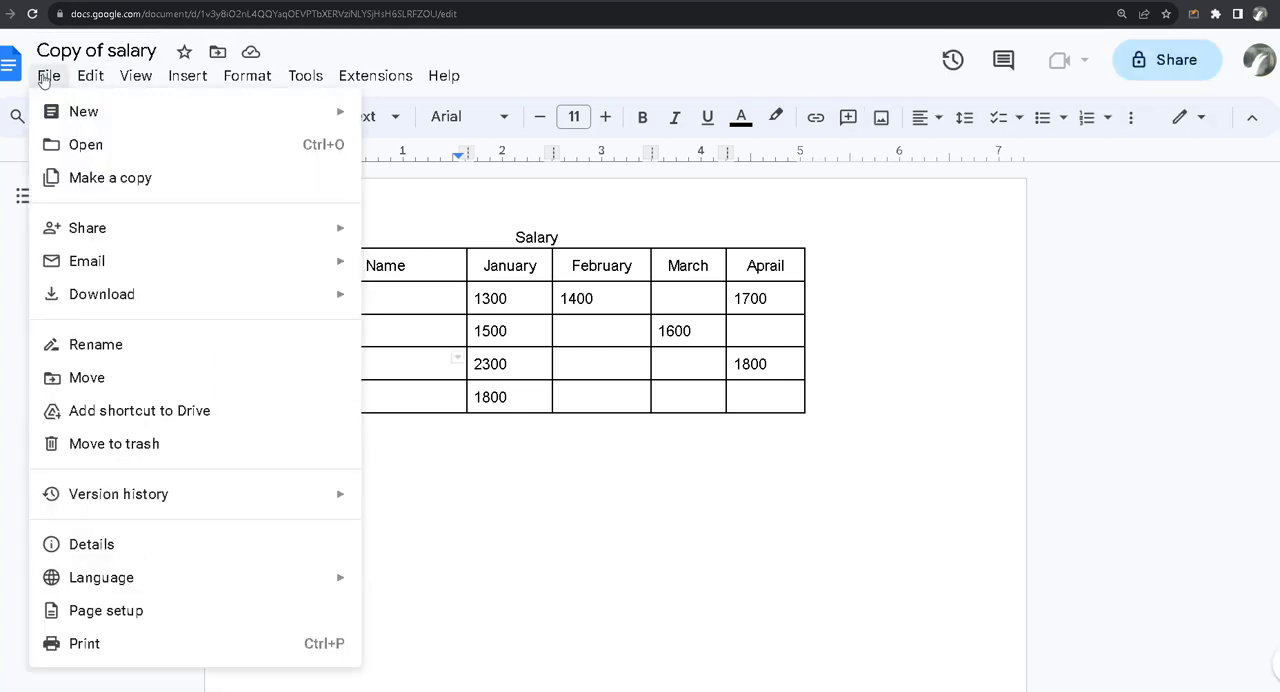
{"action": "mouse_move", "coordinate": [123, 224]}
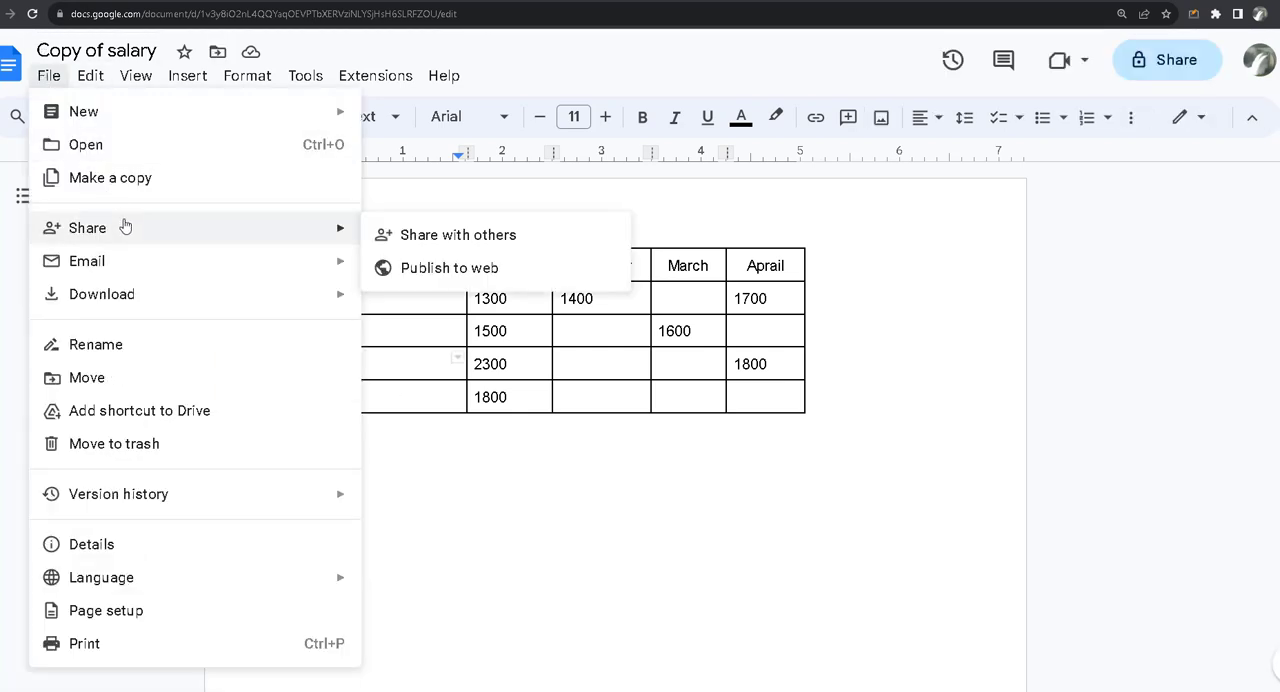
{"action": "left_click", "coordinate": [453, 238]}
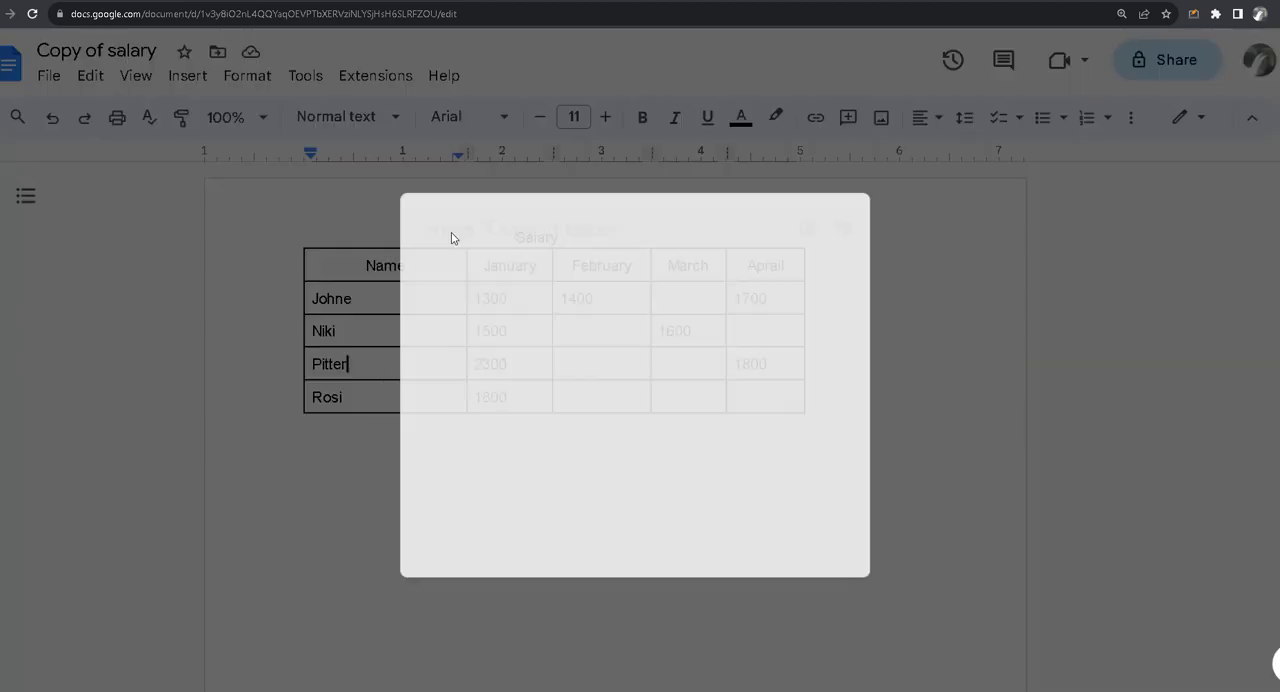
{"action": "left_click", "coordinate": [461, 254]}
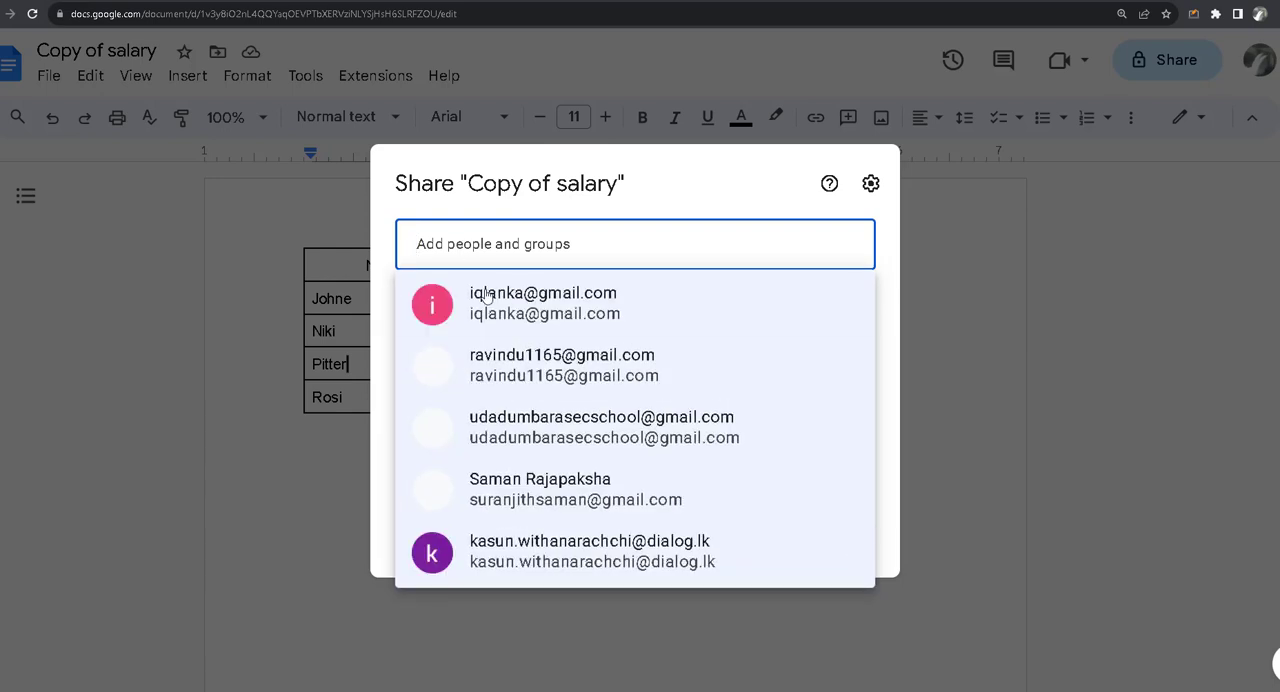
{"action": "left_click", "coordinate": [487, 297]}
Step: Add the message "update blank cells" to the sharing invitation and send it
{"action": "left_click", "coordinate": [590, 347]}
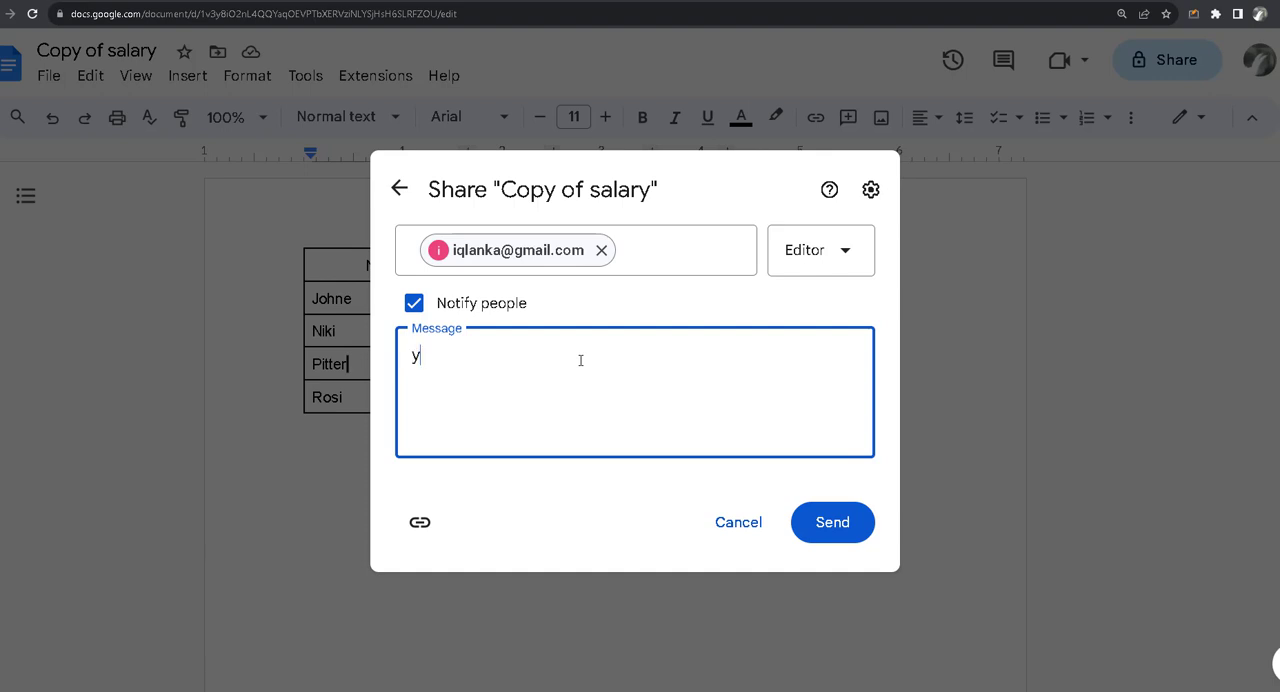
{"action": "type", "text": "upda"}
{"action": "type", "text": "te "}
{"action": "type", "text": "m"}
{"action": "type", "text": "blank"}
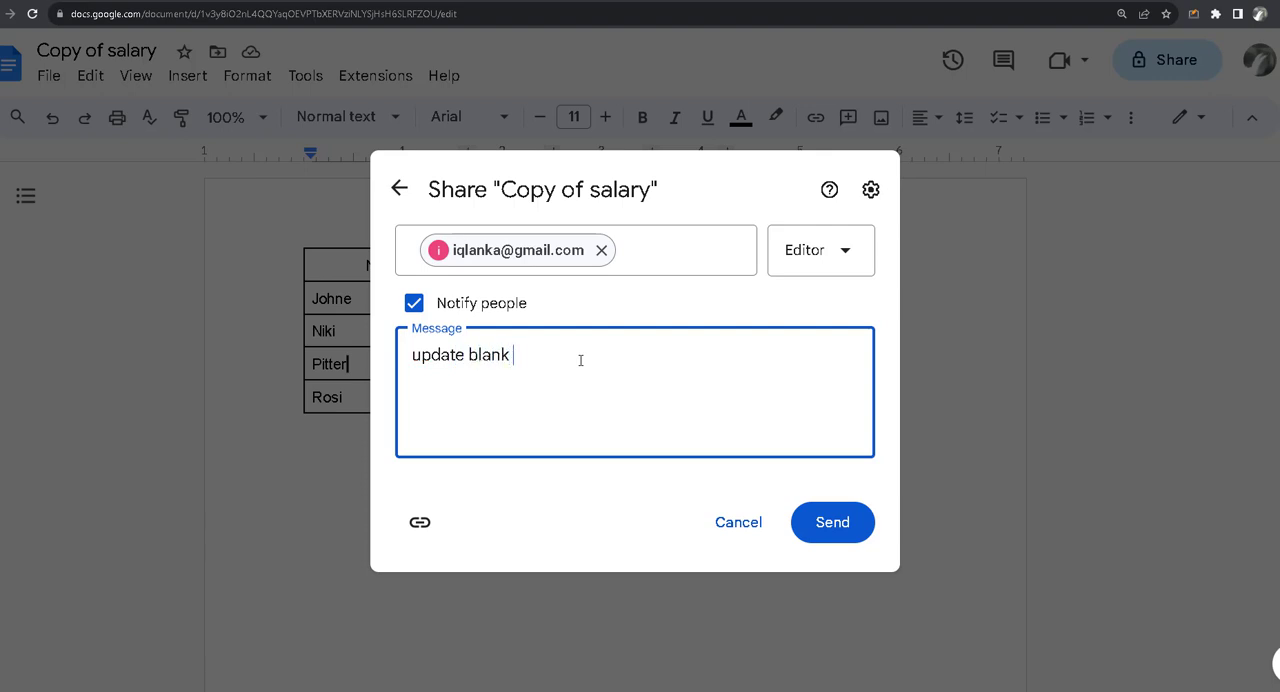
{"action": "type", "text": " cells"}
{"action": "left_click", "coordinate": [833, 534]}
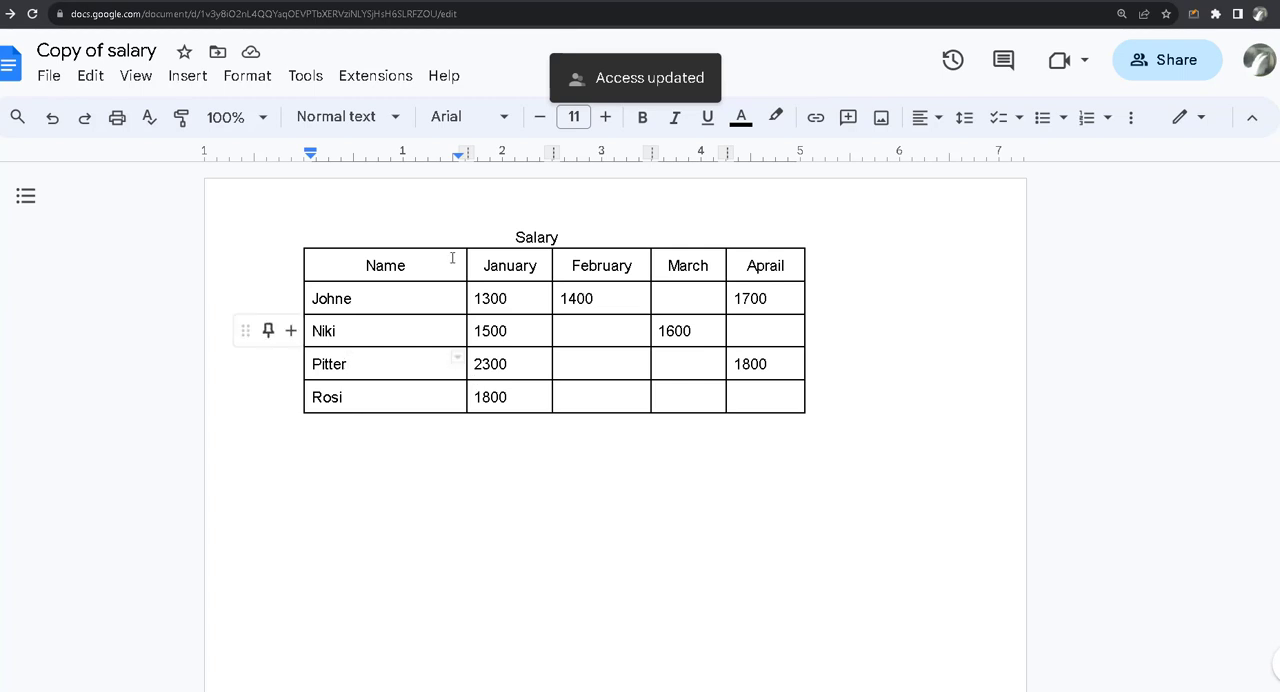
Step: Switch to the recipient's Gmail inbox, read the newest sharing invitation and open Copy of salary from it
{"action": "left_click", "coordinate": [393, 297]}
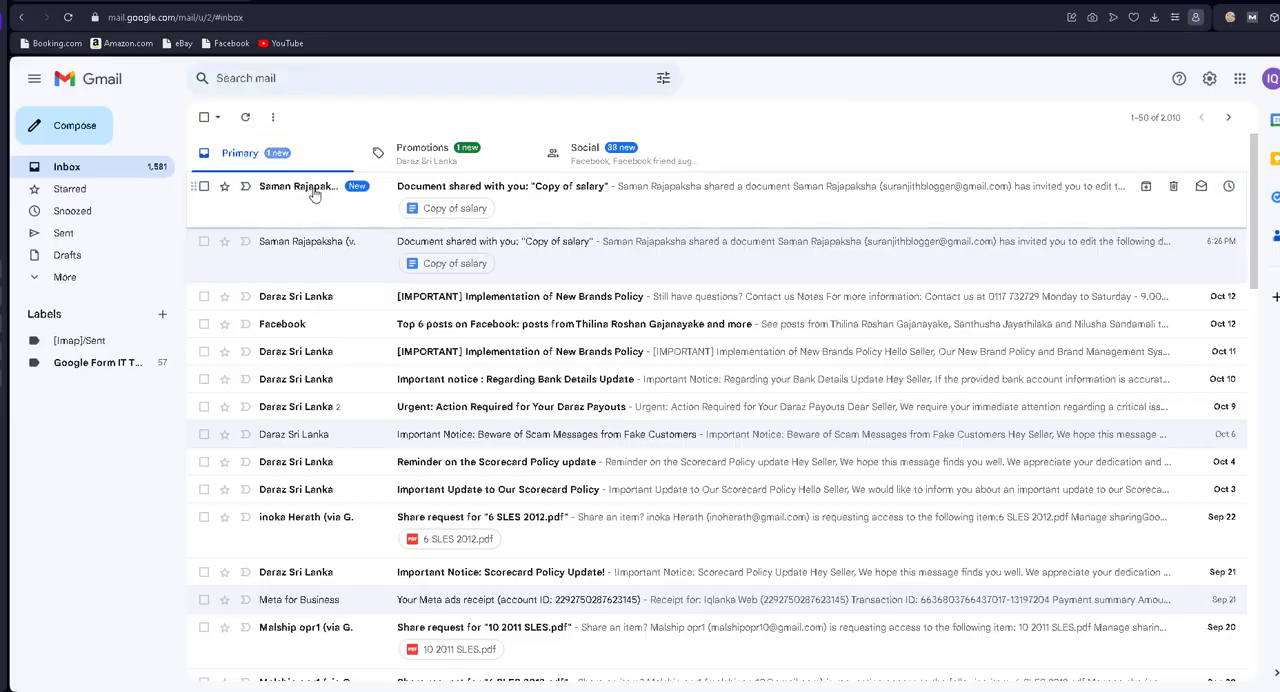
{"action": "left_click", "coordinate": [411, 188]}
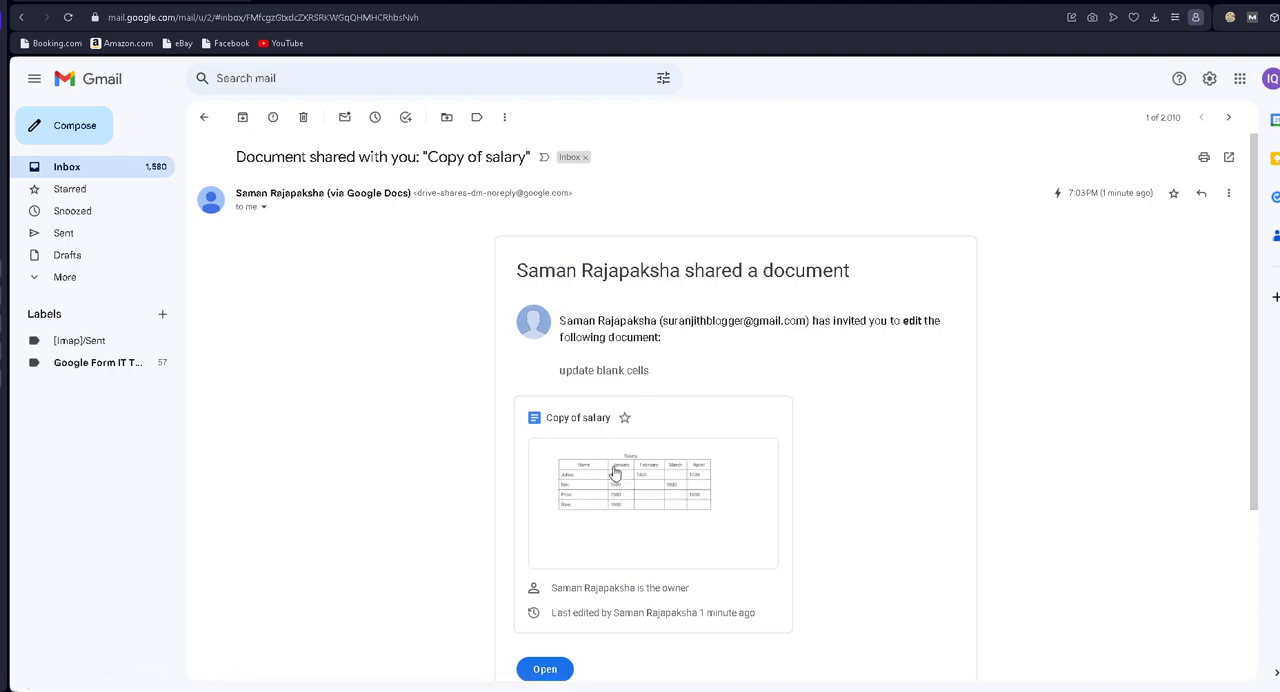
{"action": "left_click", "coordinate": [655, 513]}
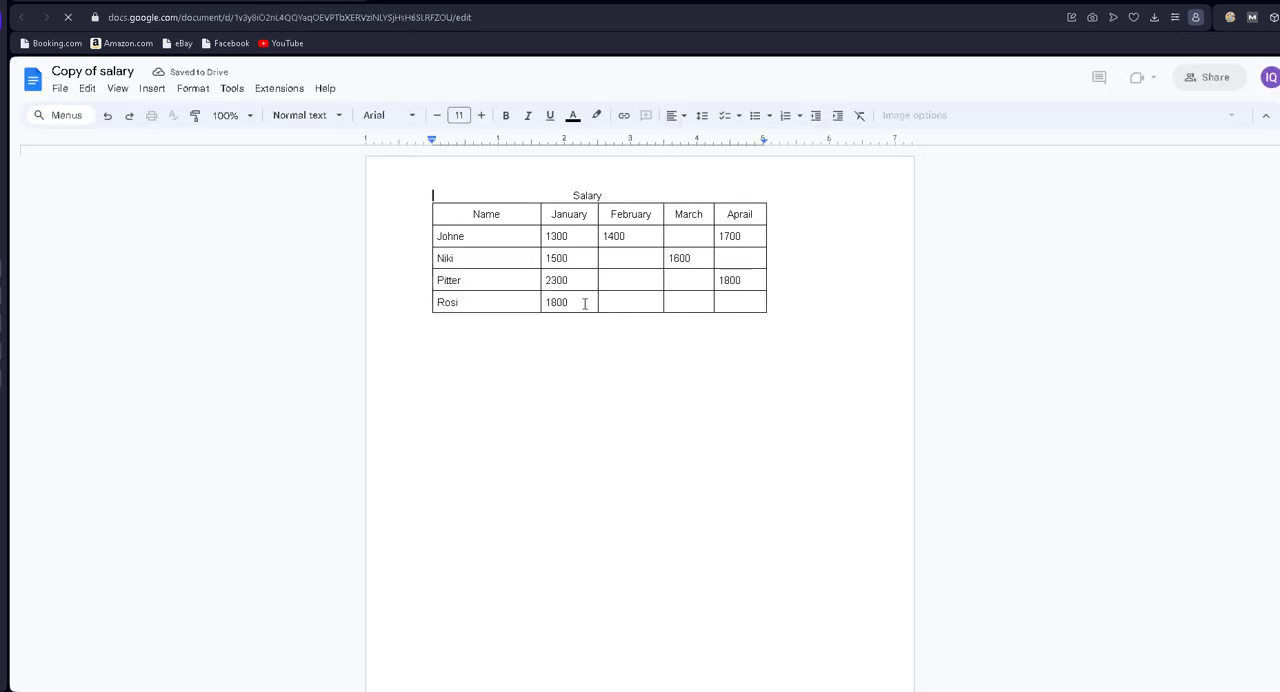
Step: Fill employee row 1 March 2000; row 2 February 4500, Aprail 4000; row 3 February 6000, March 3000; row 4 2000, 7000, 1000, 5000
{"action": "left_click", "coordinate": [629, 258]}
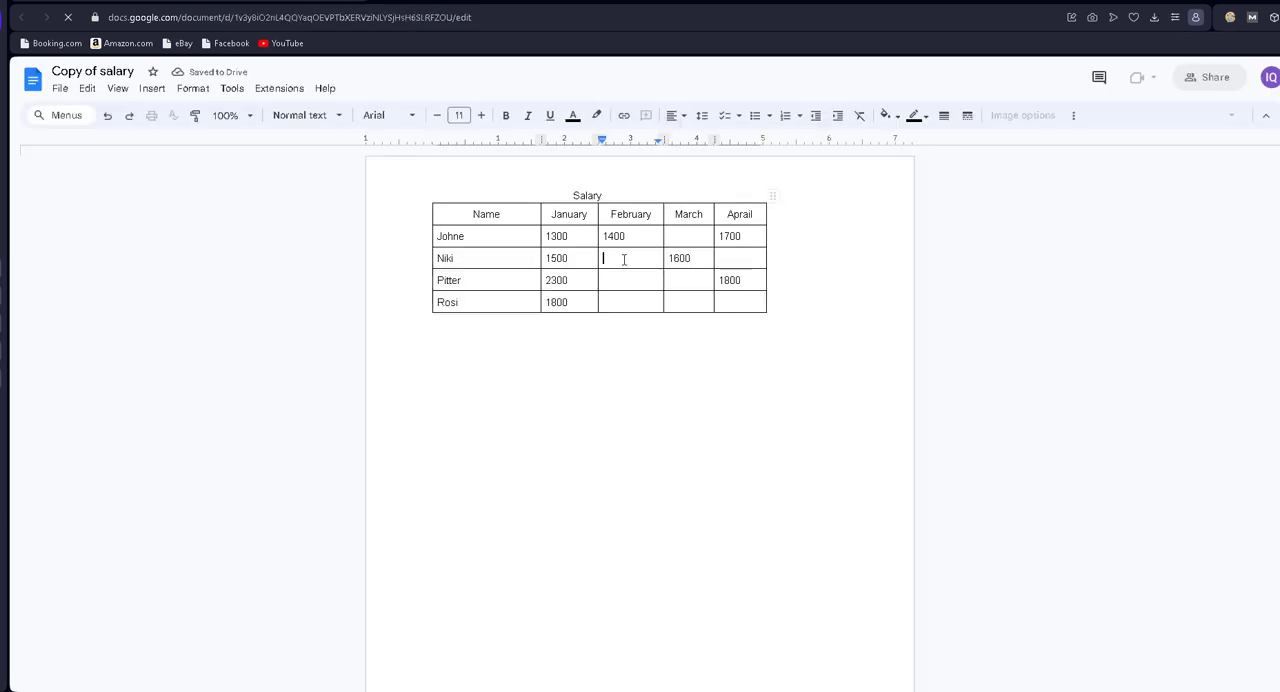
{"action": "type", "text": "4500"}
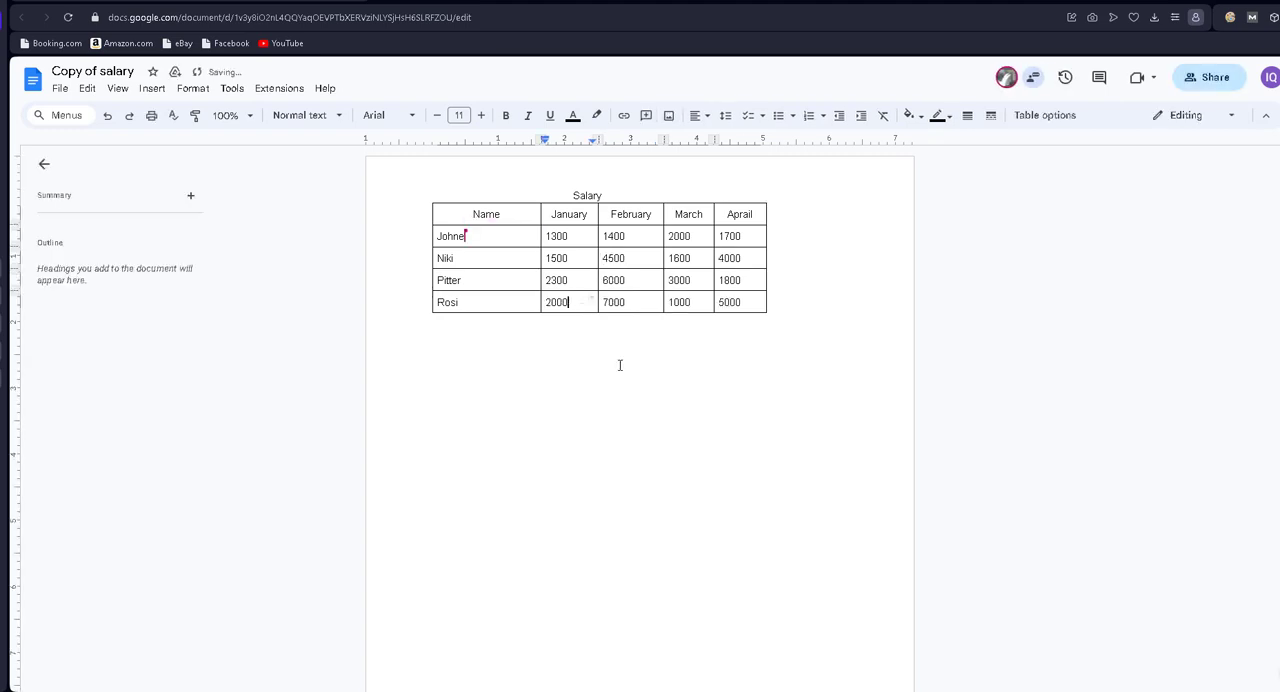
{"action": "left_click", "coordinate": [613, 349]}
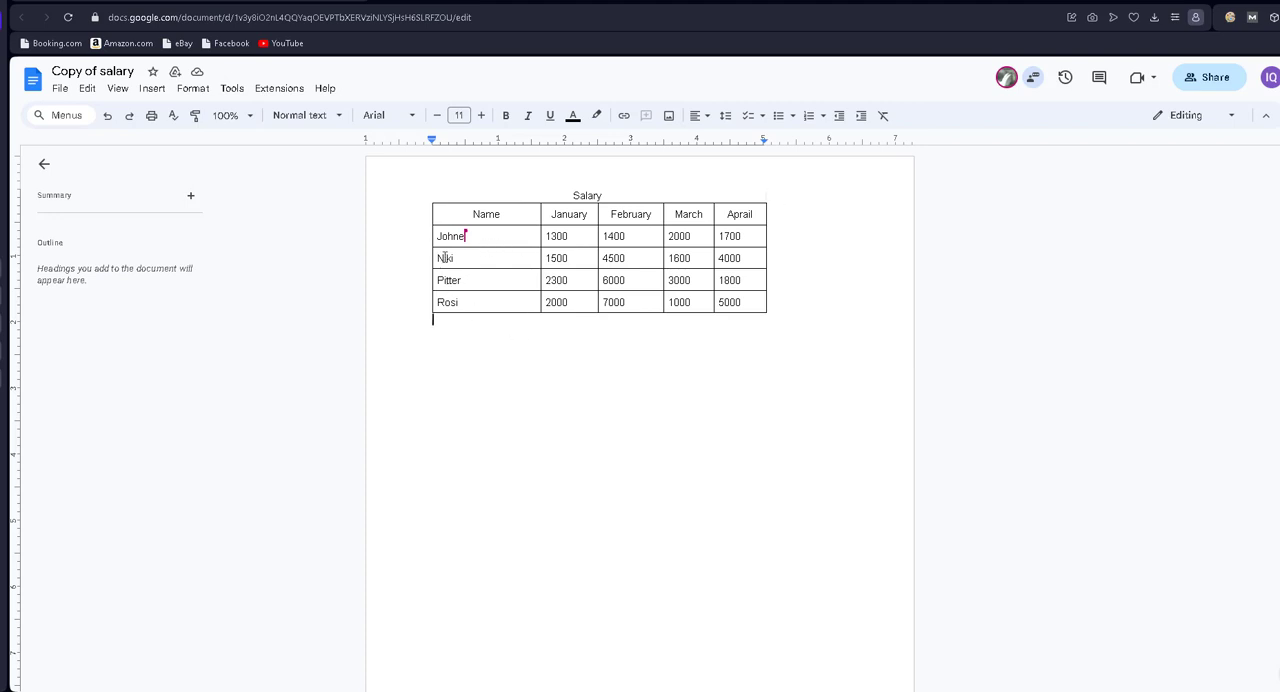
Step: Switch back to the owner's browser window and check the recipient's edits in the Copy of salary table
{"action": "mouse_move", "coordinate": [461, 690]}
{"action": "left_click", "coordinate": [461, 650]}
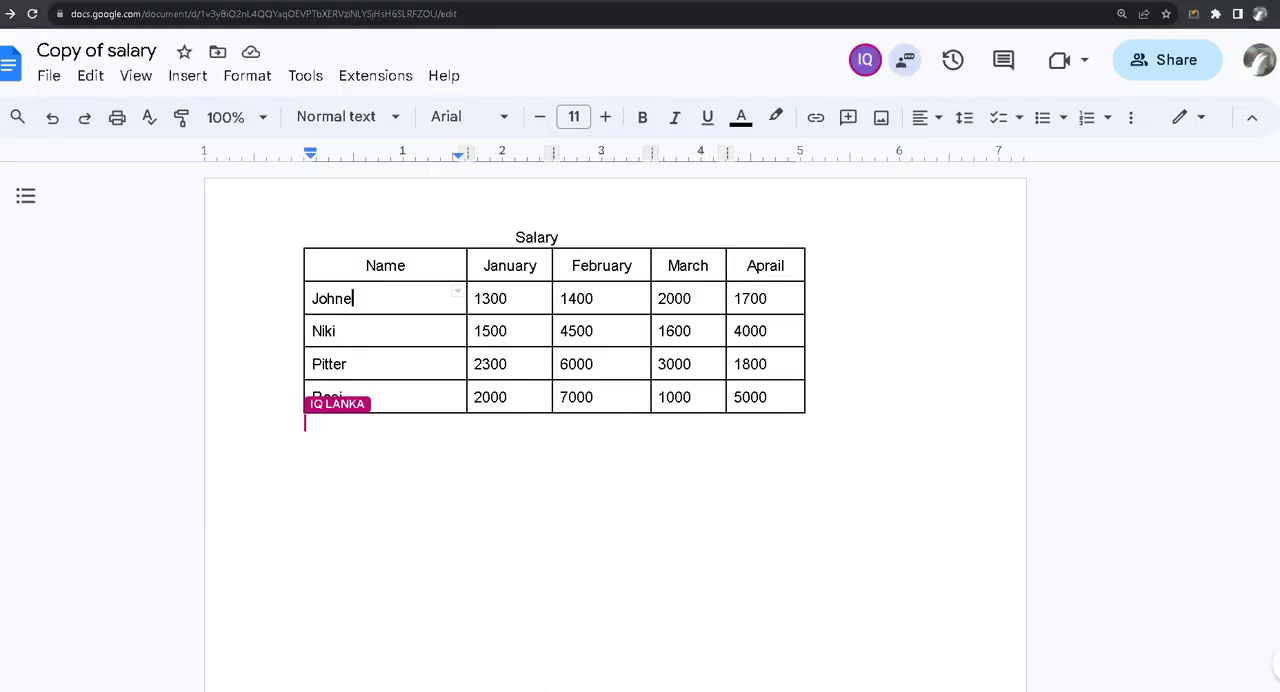
{"action": "left_click", "coordinate": [409, 397]}
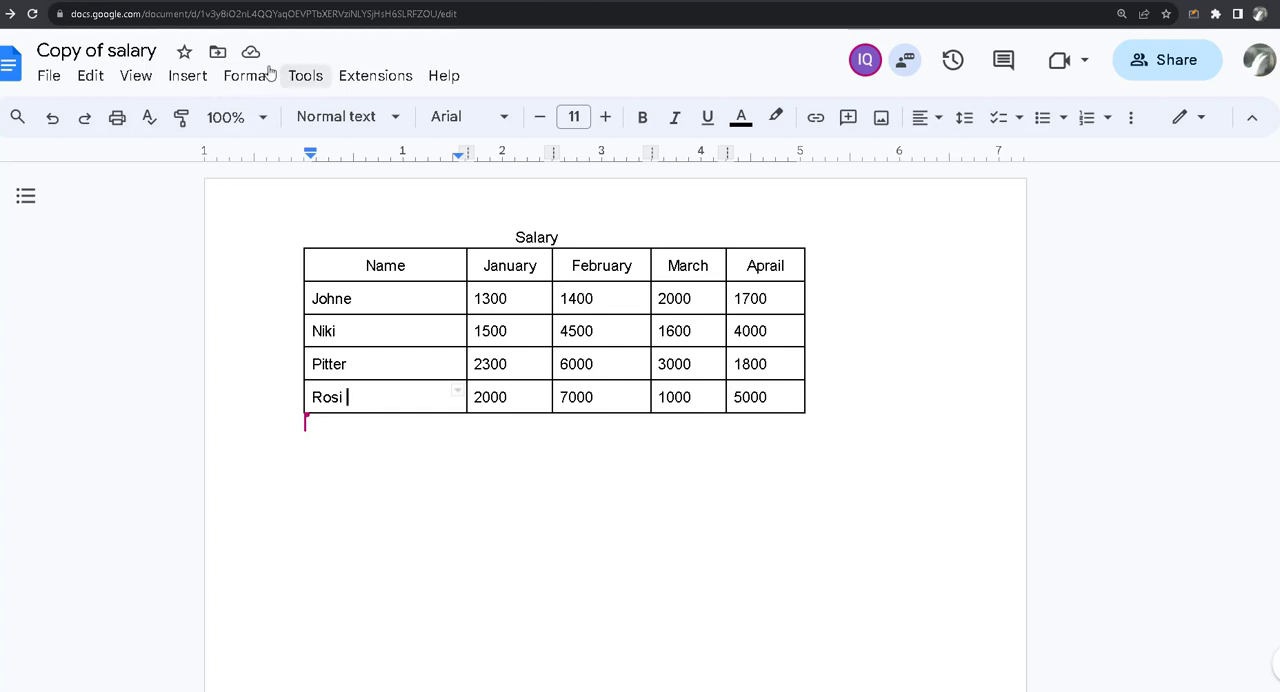
{"action": "left_click", "coordinate": [305, 77]}
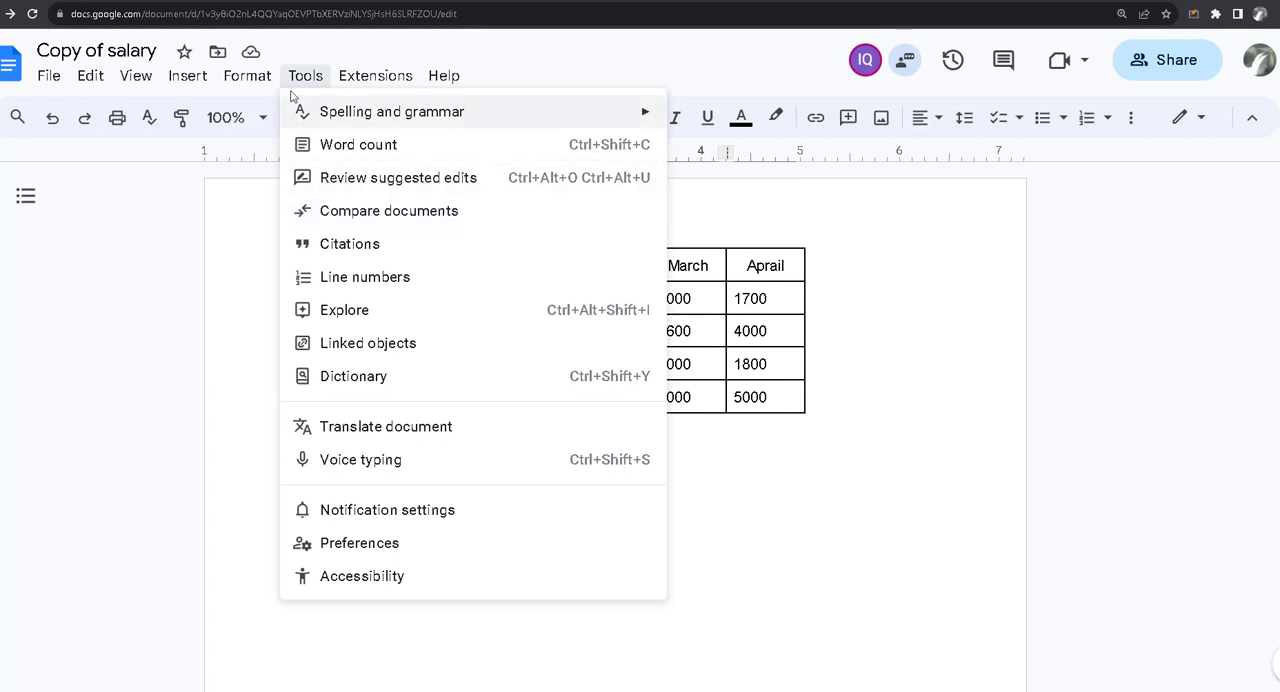
{"action": "left_click", "coordinate": [390, 210]}
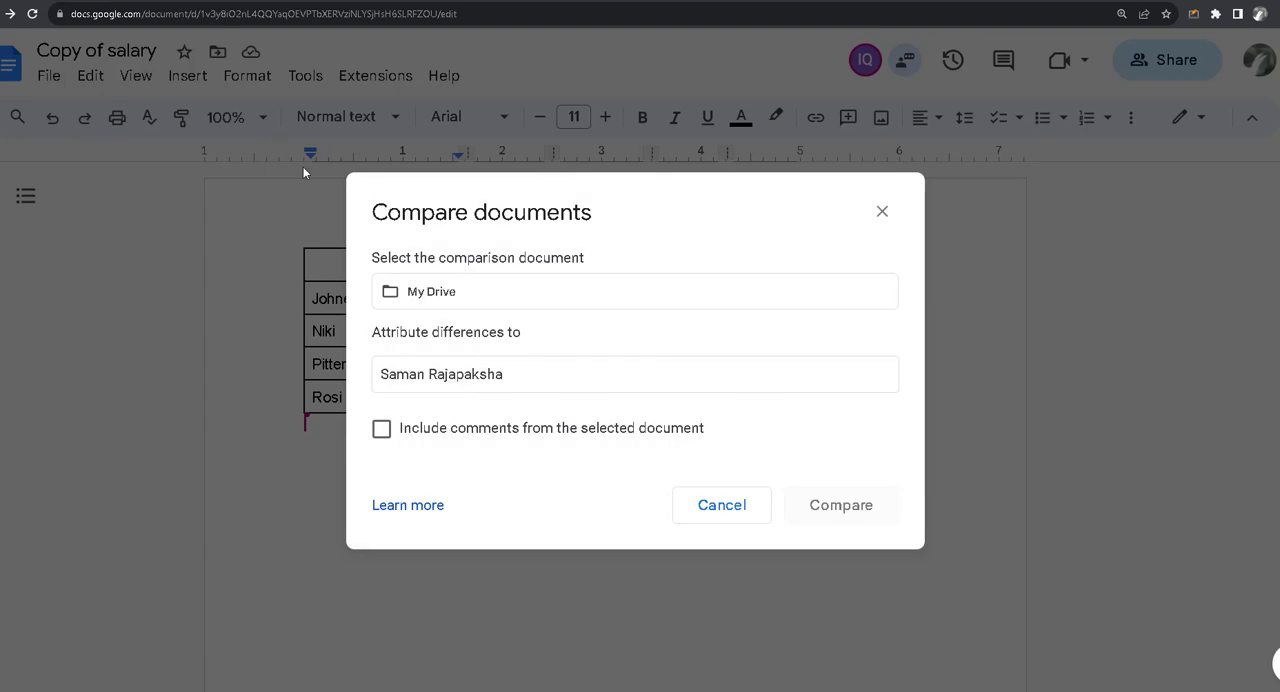
{"action": "left_click", "coordinate": [881, 212]}
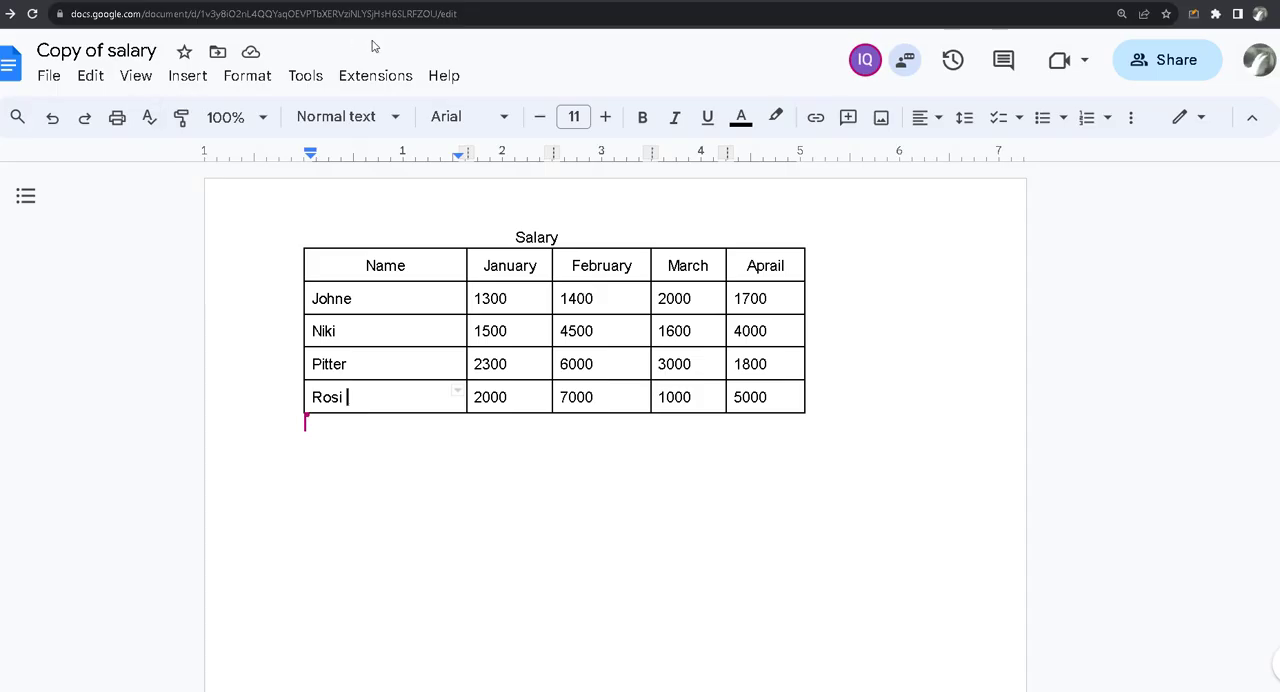
Step: Switch to the original salary document and choose Copy of salary as the comparison document in Compare documents
{"action": "left_click", "coordinate": [288, 1]}
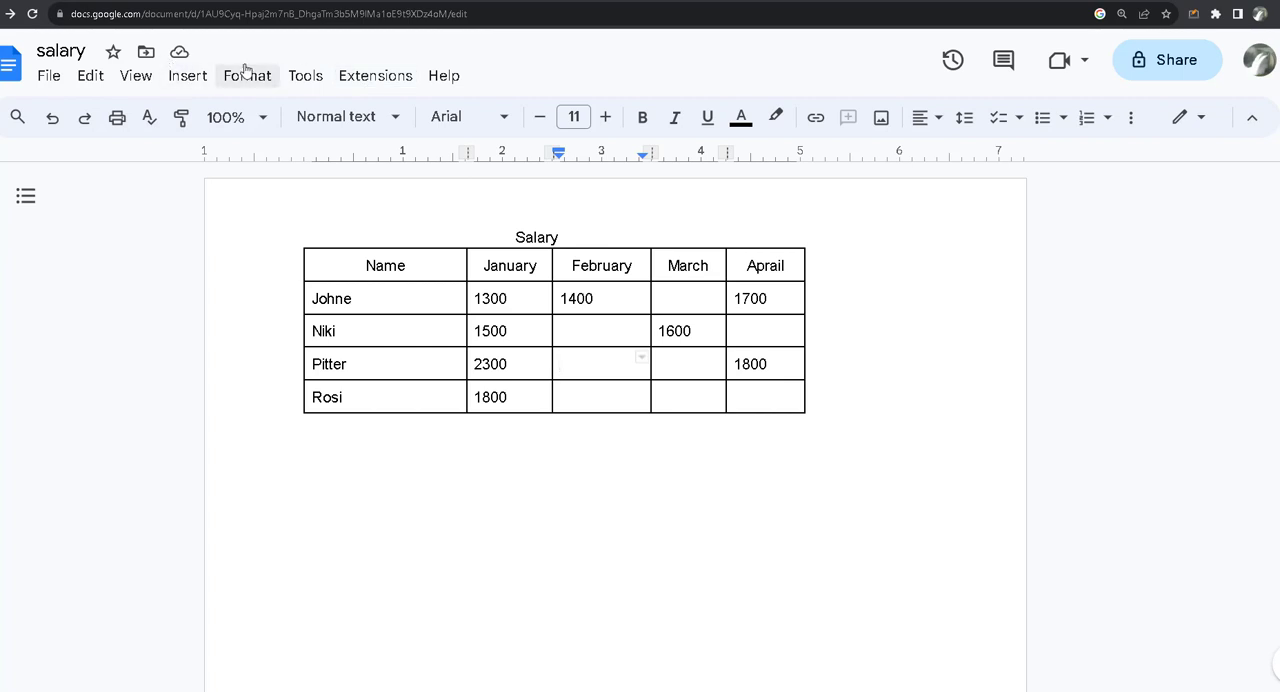
{"action": "left_click", "coordinate": [306, 78]}
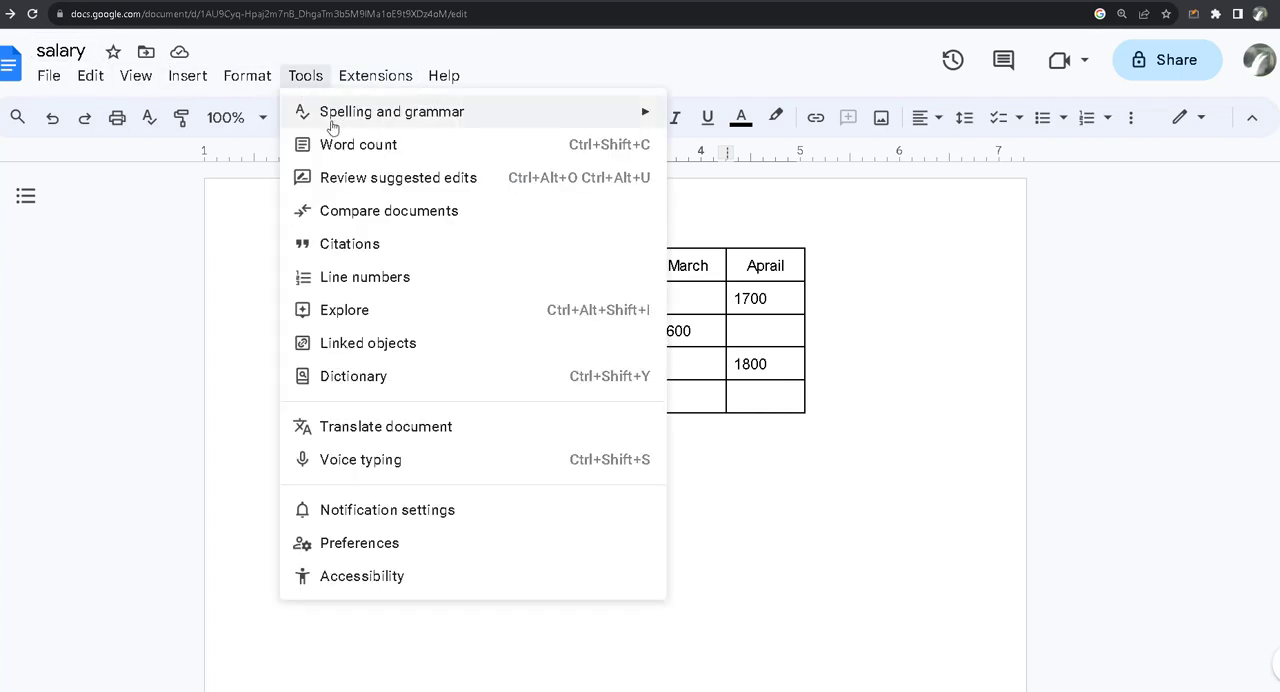
{"action": "left_click", "coordinate": [388, 215]}
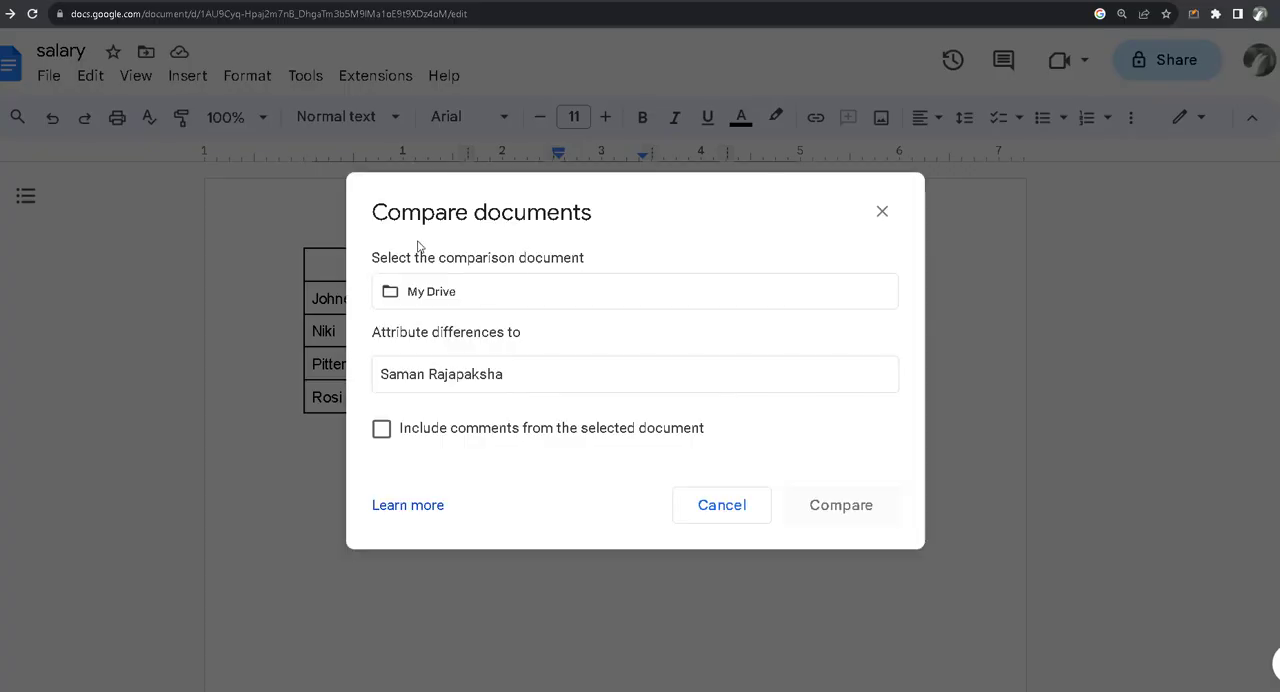
{"action": "left_click", "coordinate": [393, 300]}
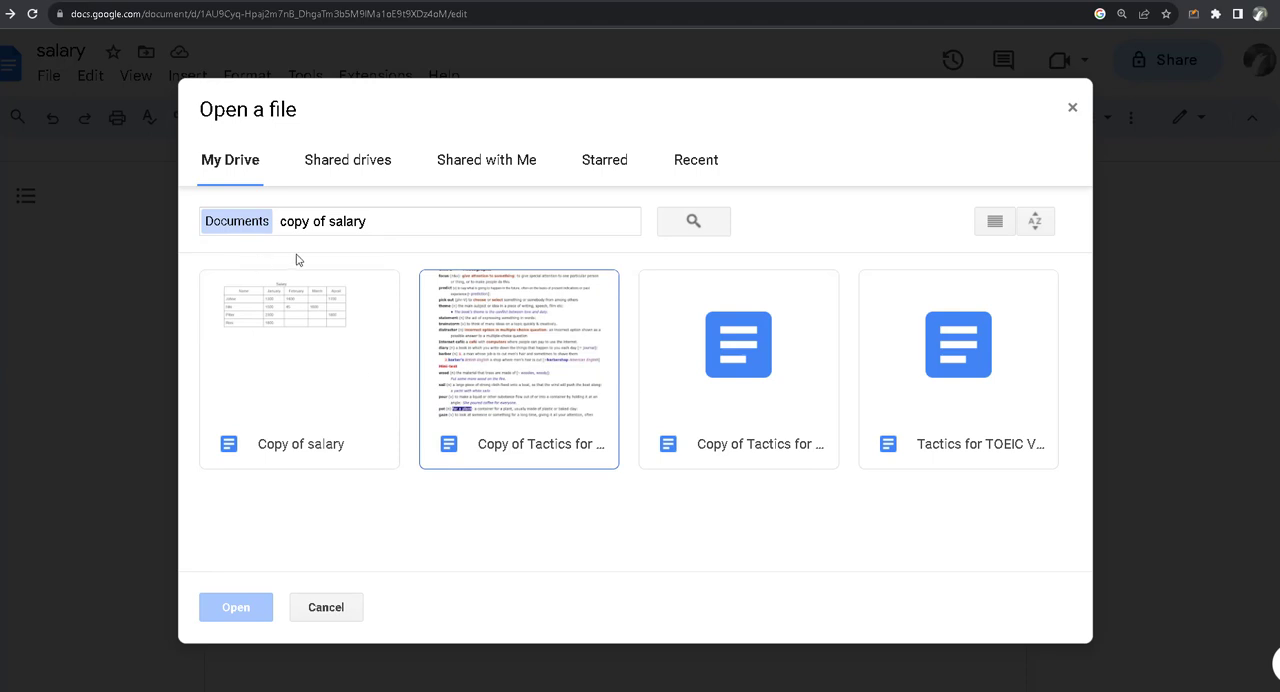
{"action": "left_click", "coordinate": [312, 372]}
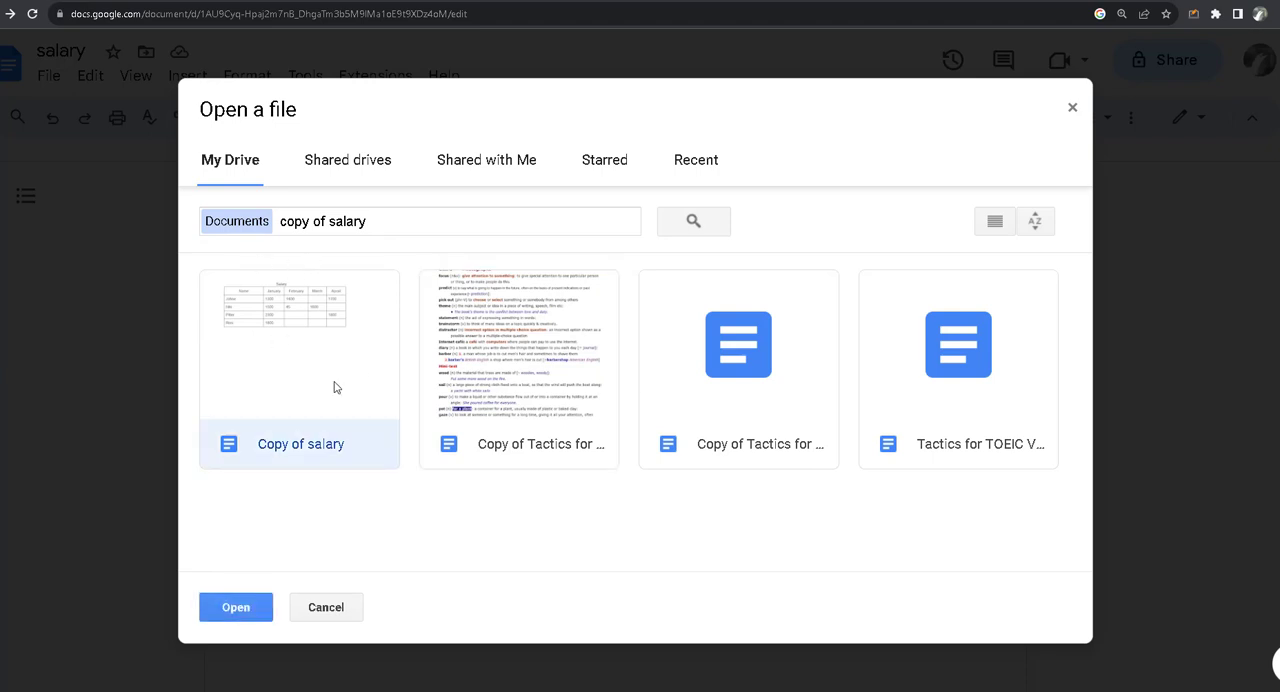
{"action": "left_click", "coordinate": [259, 609]}
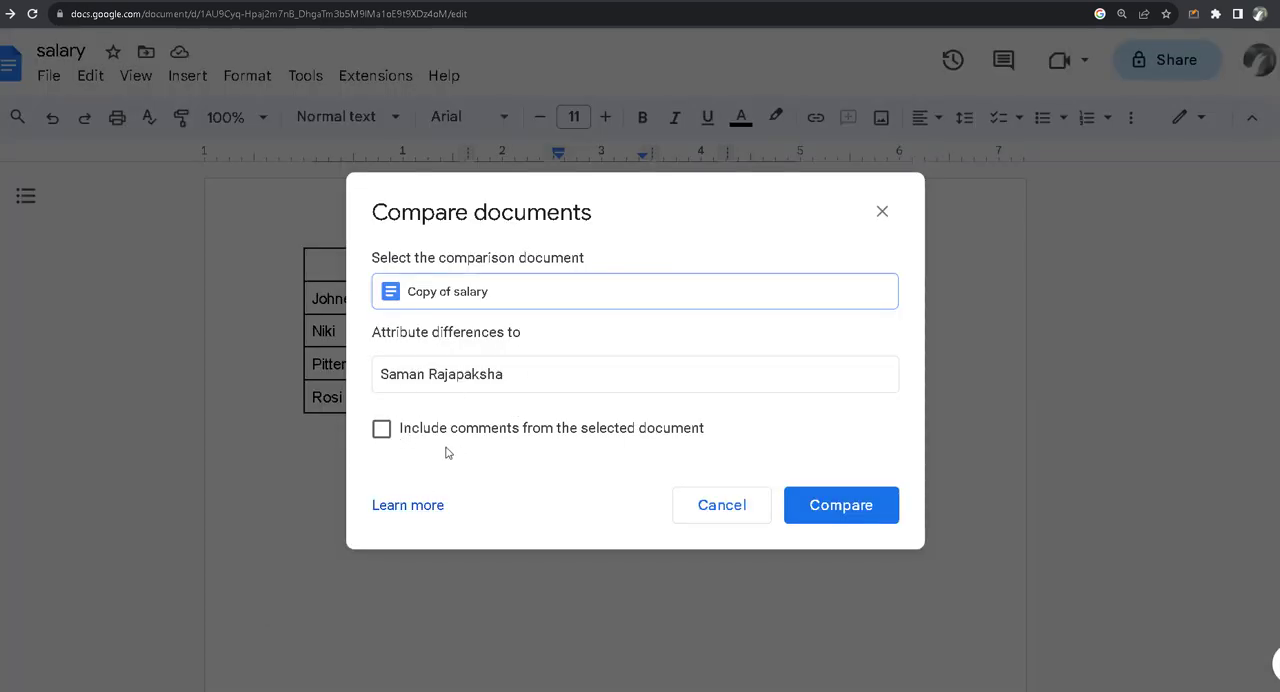
Step: Include comments from the selected document, run the comparison and open the resulting comparison document
{"action": "left_click", "coordinate": [382, 429]}
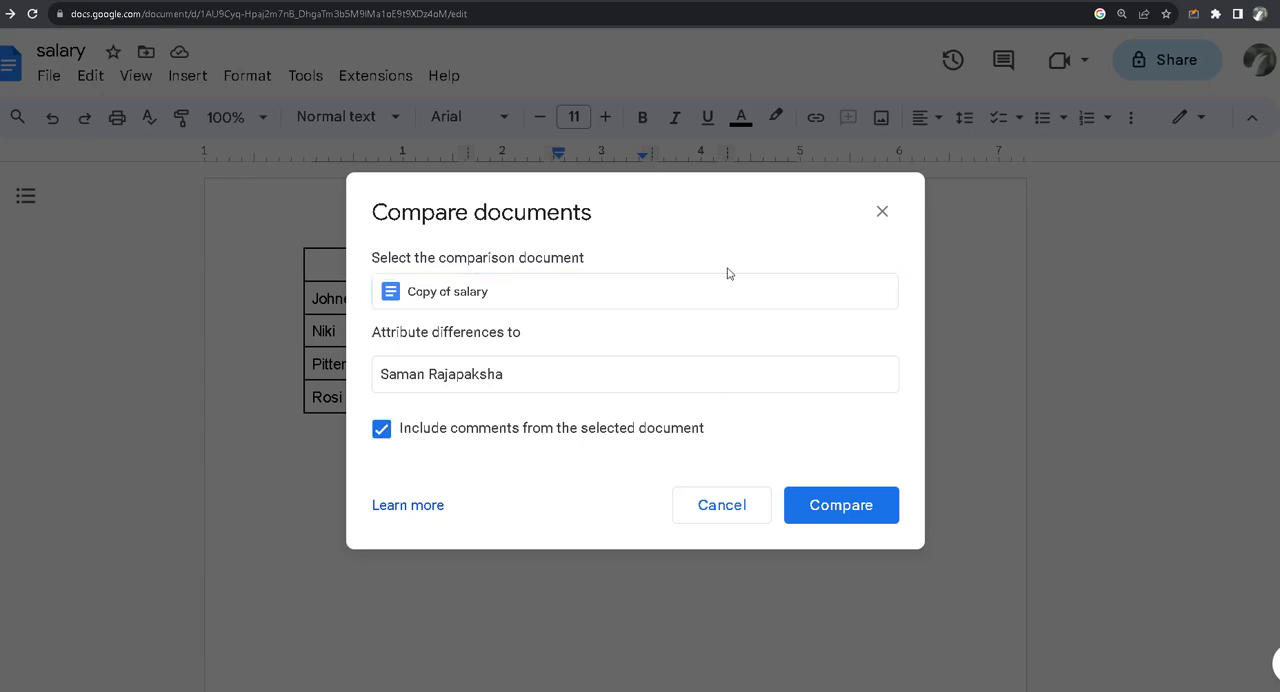
{"action": "left_click", "coordinate": [849, 509]}
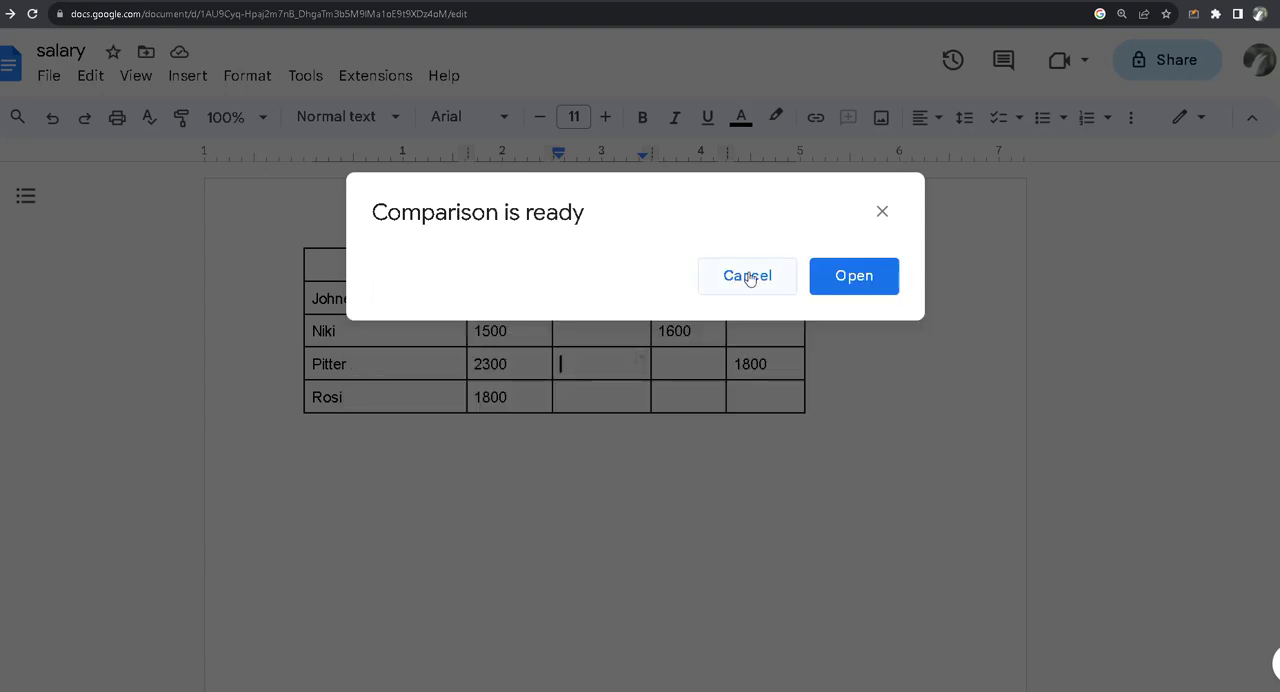
{"action": "left_click", "coordinate": [838, 274]}
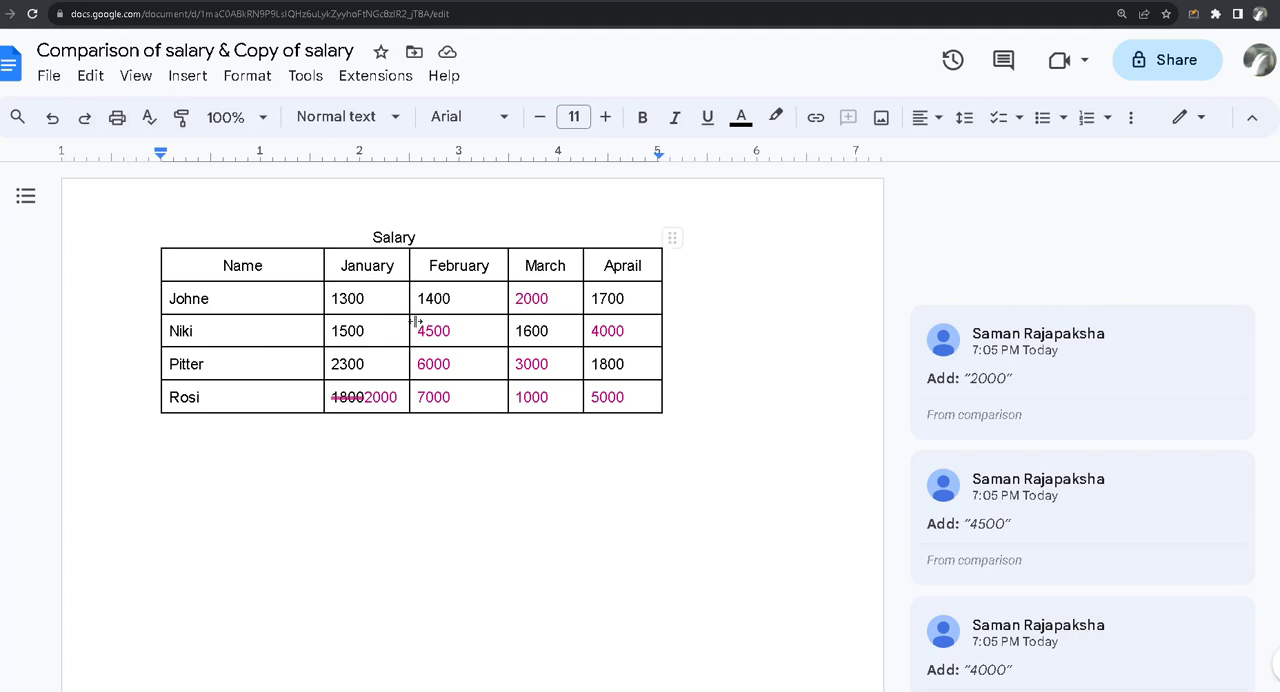
Step: Accept the suggested additions in employee rows 1 to 3: March 2000, Aprail 4000, March 3000, February 4500 and February 6000
{"action": "left_click", "coordinate": [540, 297]}
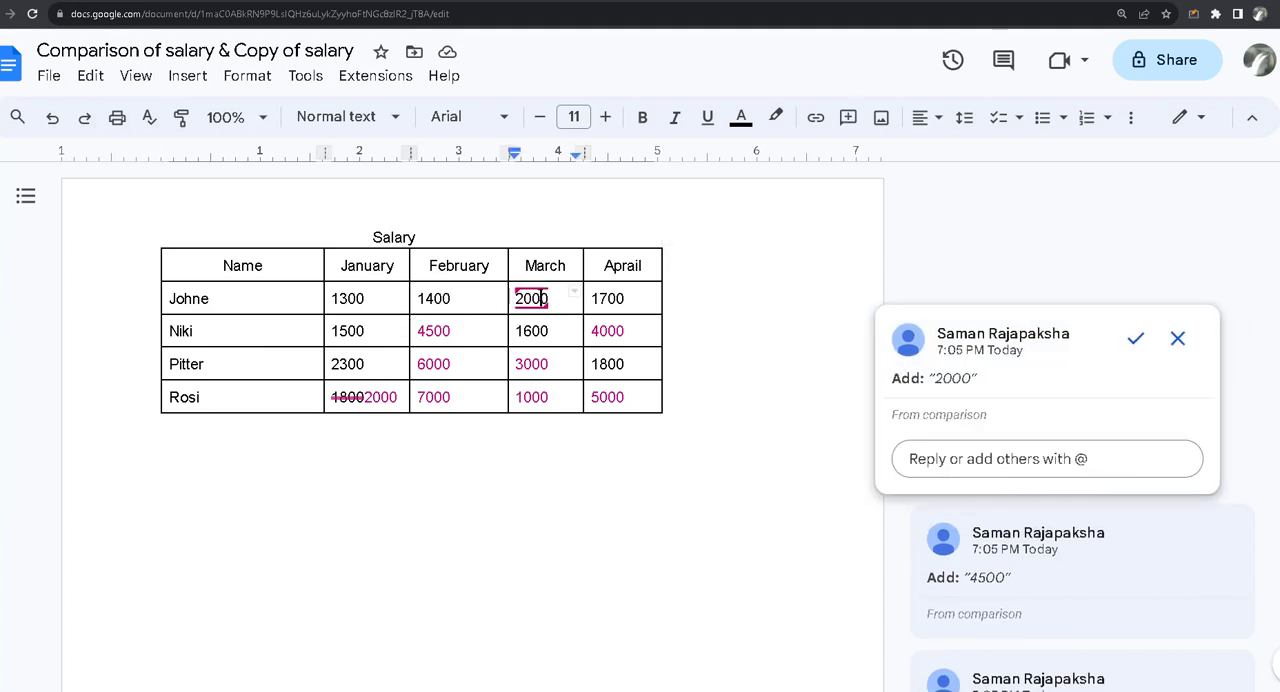
{"action": "left_click", "coordinate": [1135, 341]}
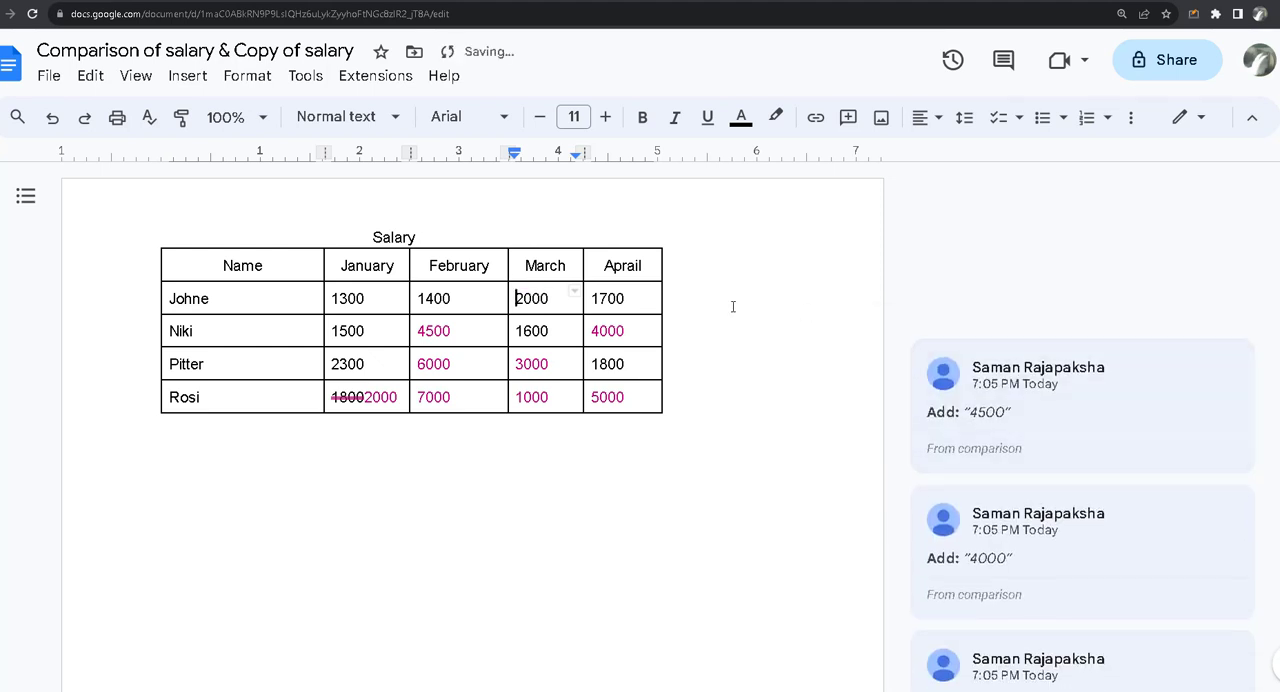
{"action": "left_click", "coordinate": [626, 330]}
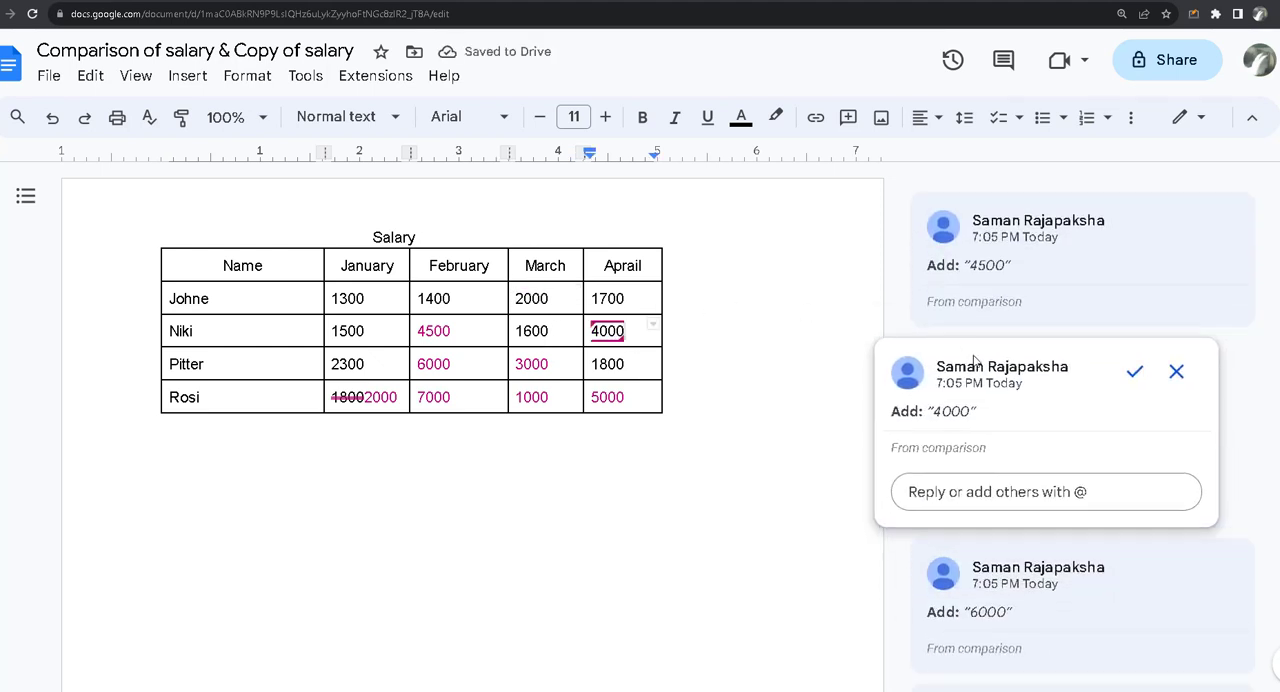
{"action": "left_click", "coordinate": [1135, 374]}
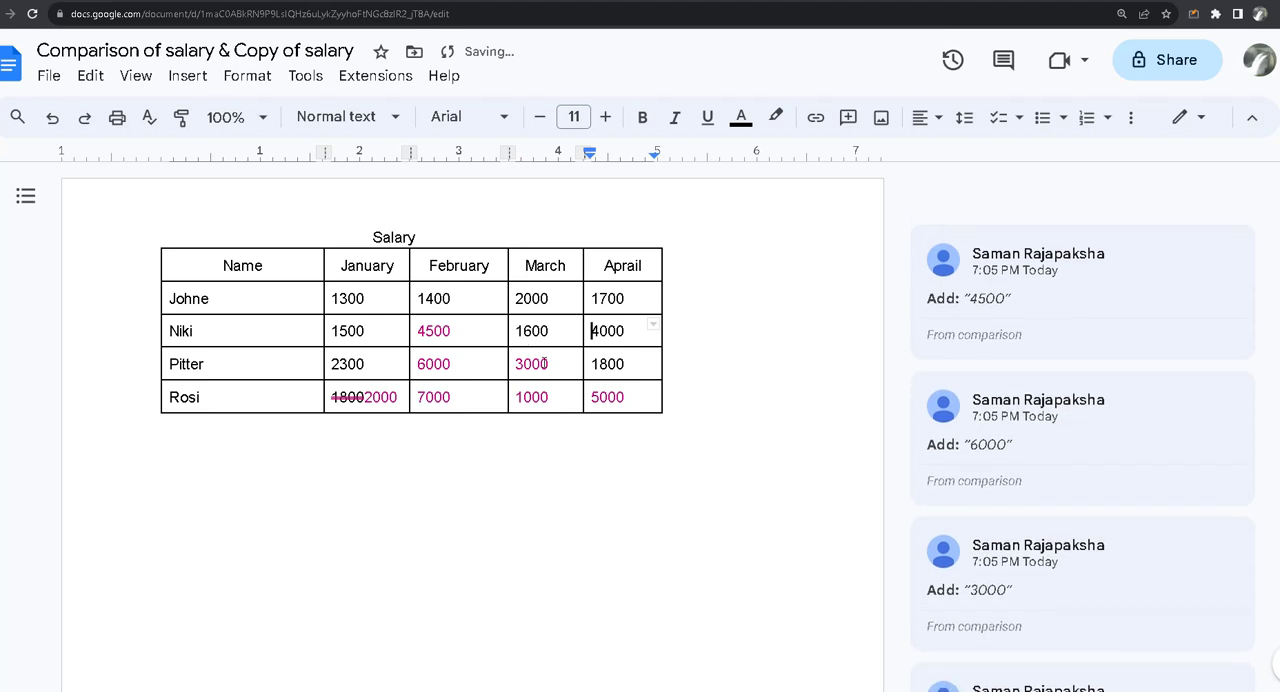
{"action": "left_click", "coordinate": [531, 364]}
{"action": "left_click", "coordinate": [1135, 404]}
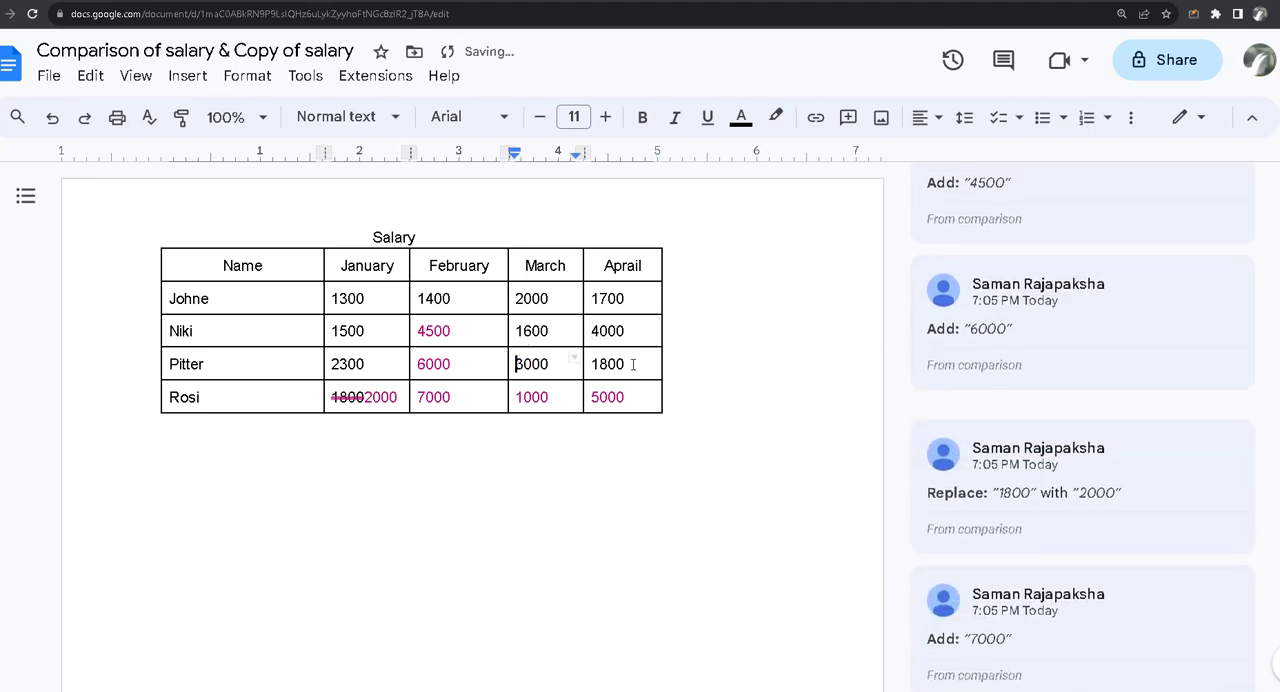
{"action": "left_click", "coordinate": [468, 330]}
{"action": "left_click", "coordinate": [1131, 372]}
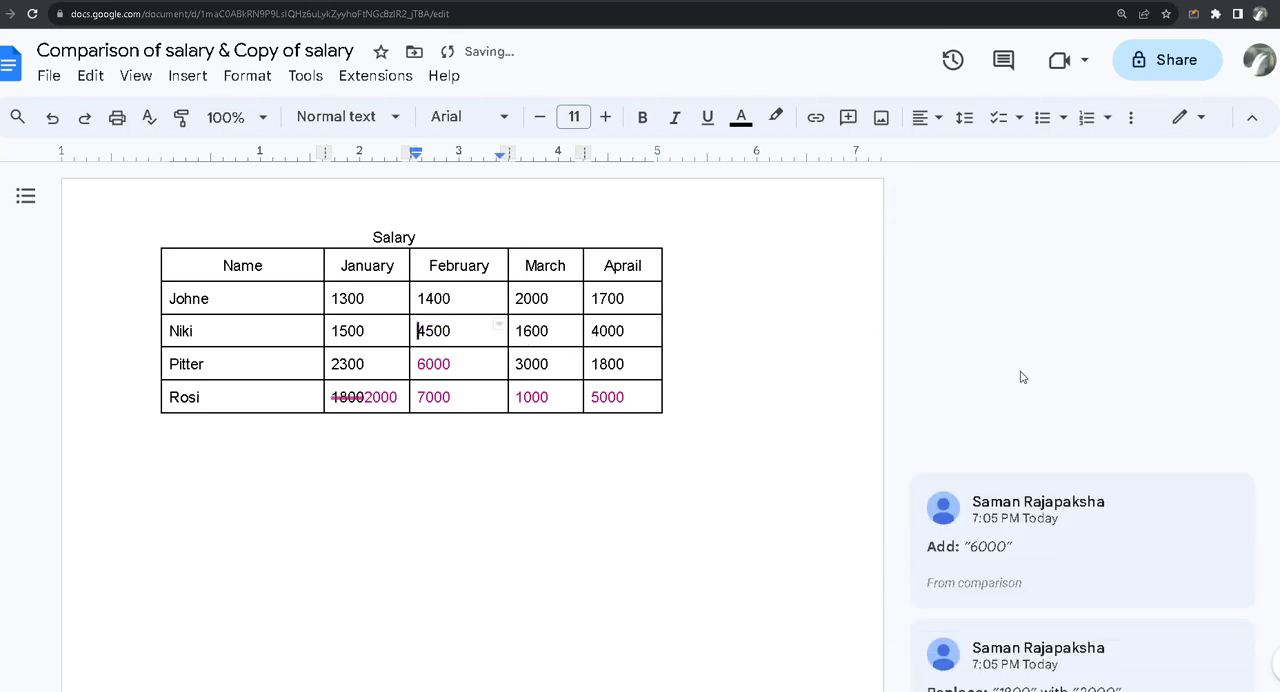
{"action": "left_click", "coordinate": [466, 362]}
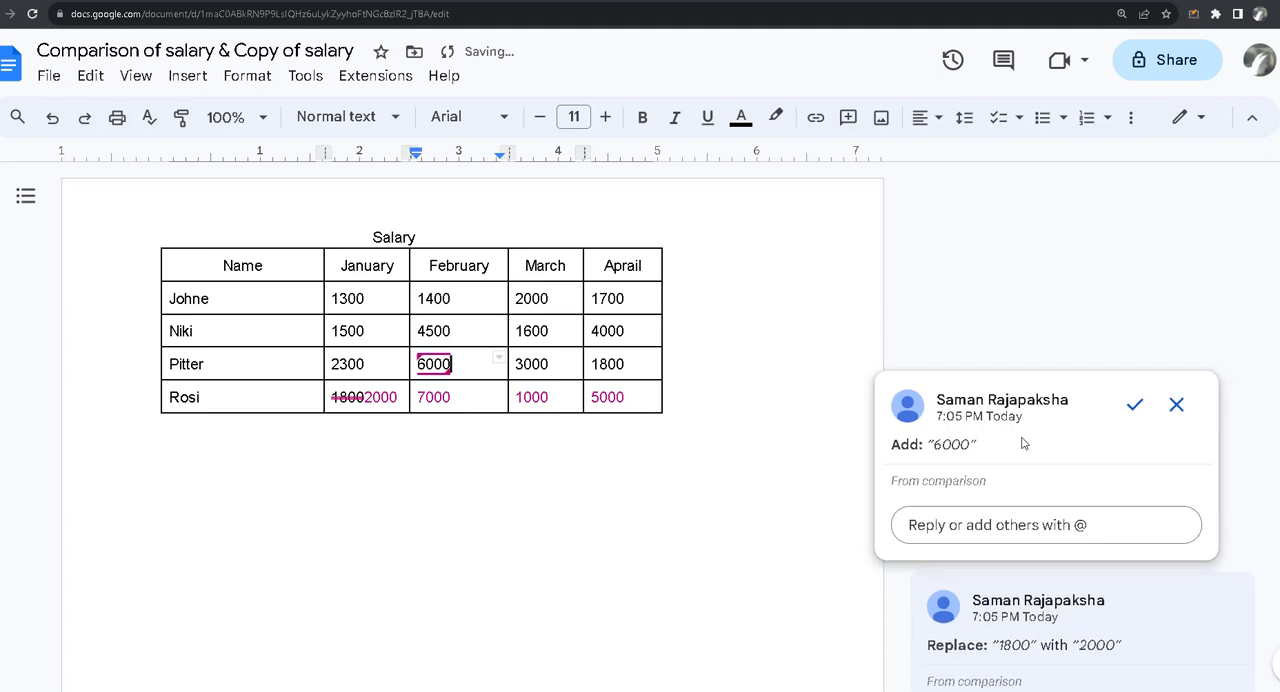
{"action": "left_click", "coordinate": [1134, 404]}
Step: Accept the suggested additions in employee row 4: February 7000, March 1000 and Aprail 5000
{"action": "left_click", "coordinate": [468, 397]}
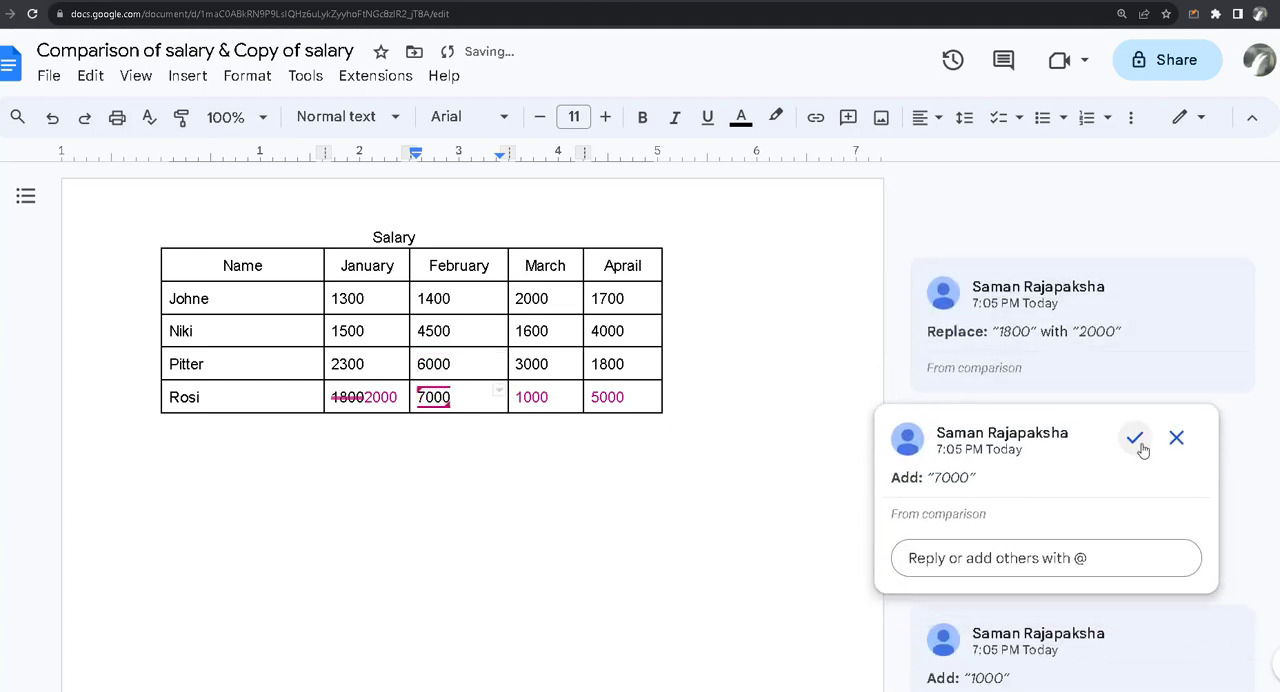
{"action": "left_click", "coordinate": [1137, 437]}
{"action": "left_click", "coordinate": [549, 396]}
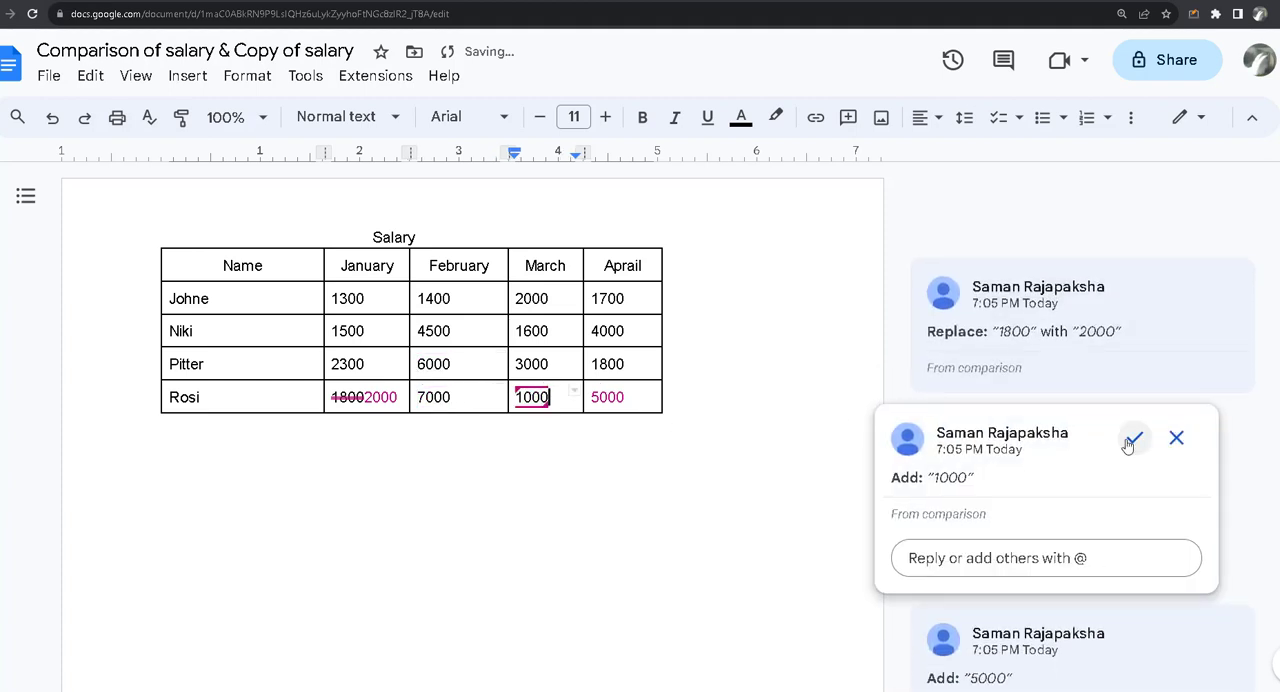
{"action": "left_click", "coordinate": [1131, 437]}
{"action": "left_click", "coordinate": [609, 397]}
{"action": "left_click", "coordinate": [1134, 437]}
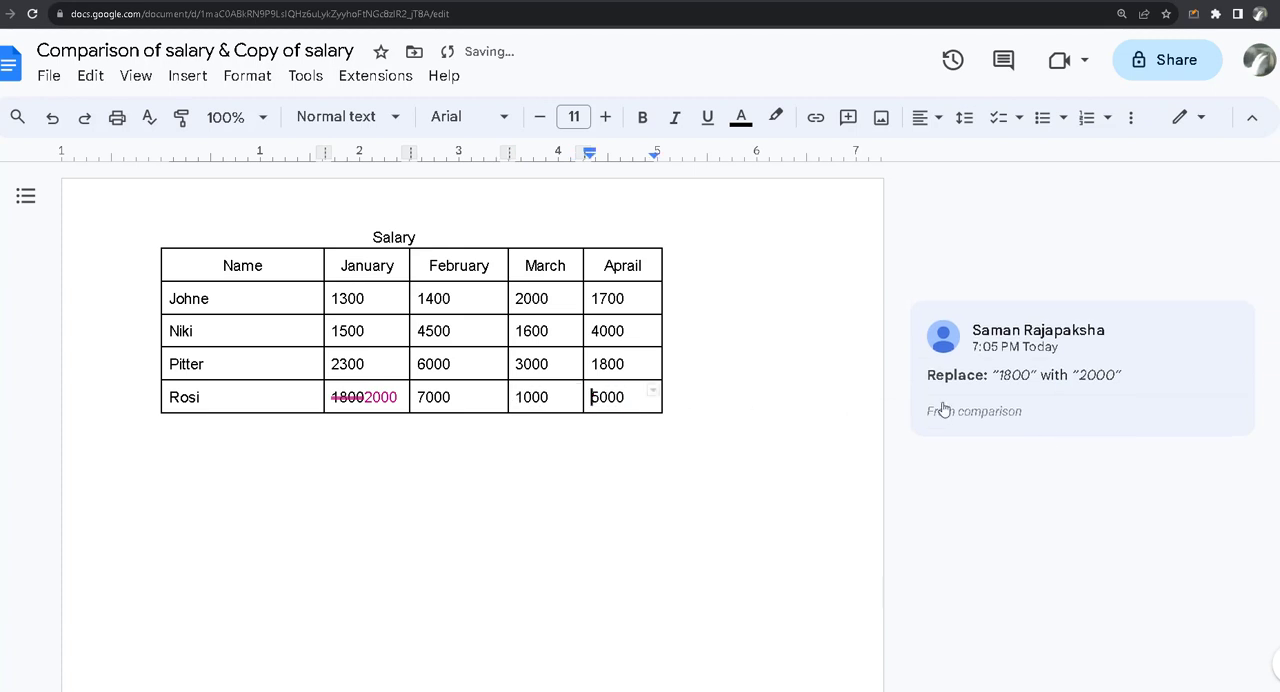
Step: Reject the suggestion to replace 1800 with 2000 in the January cell of employee row 4
{"action": "left_click", "coordinate": [393, 397]}
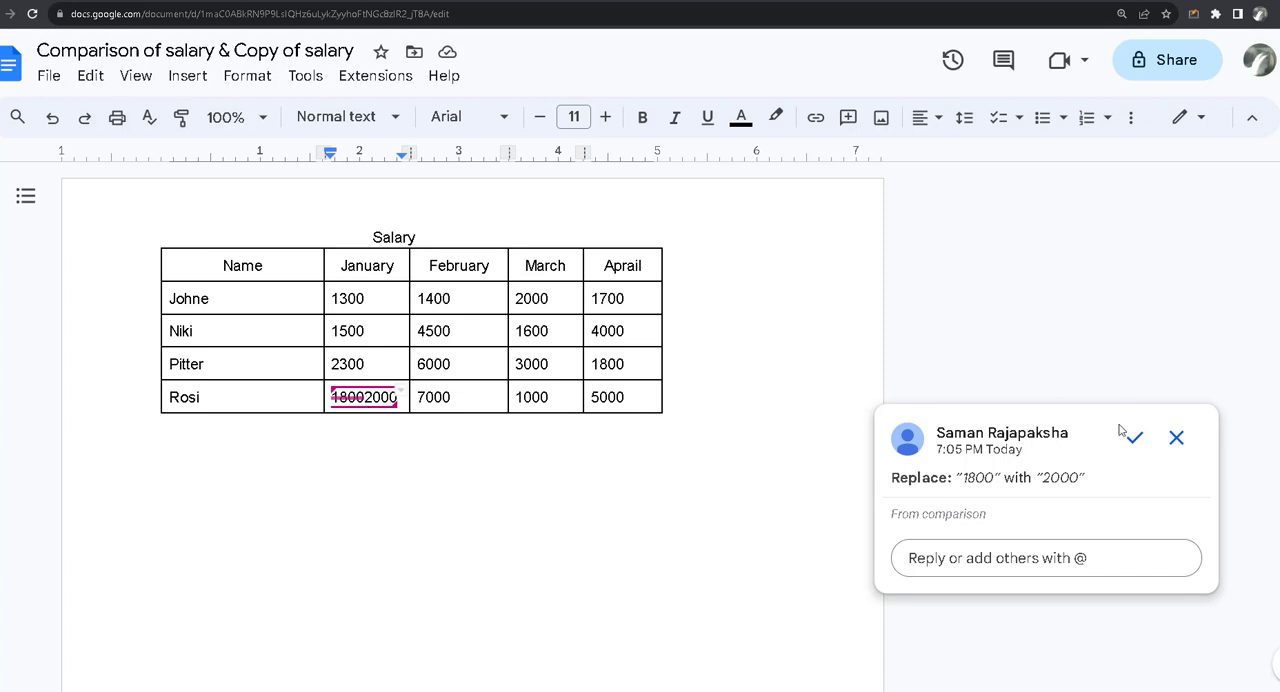
{"action": "left_click", "coordinate": [1177, 439]}
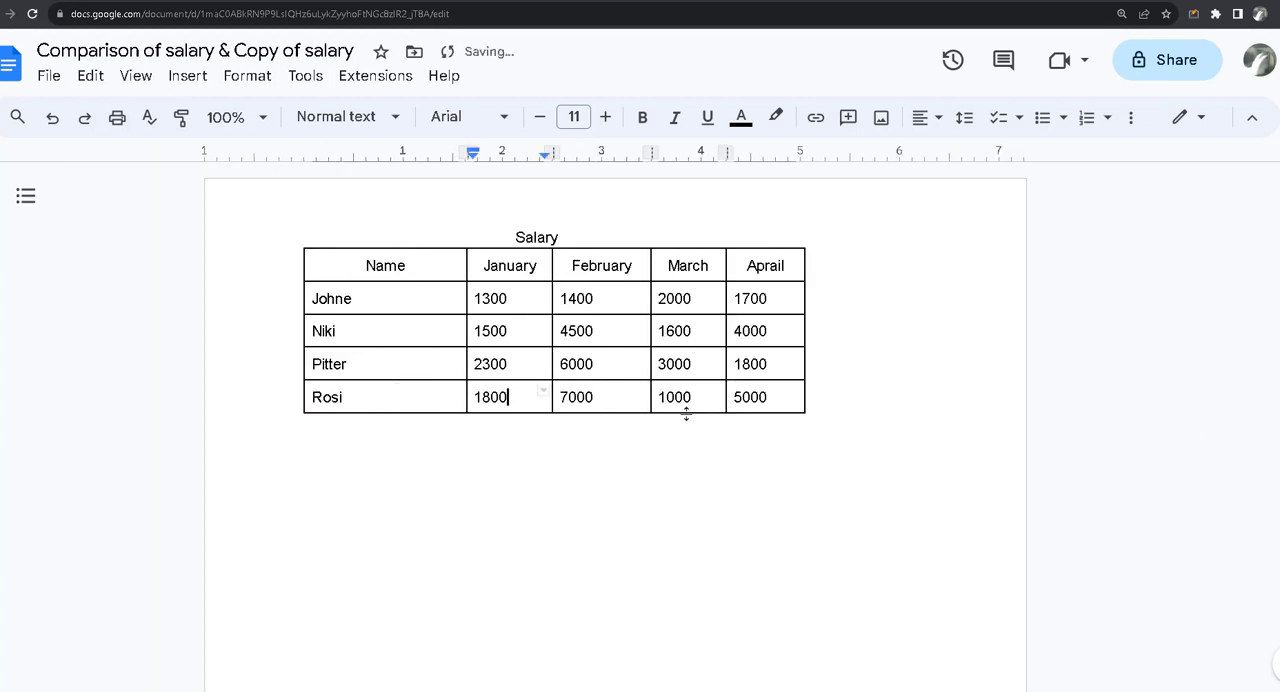
{"action": "left_click", "coordinate": [533, 426]}
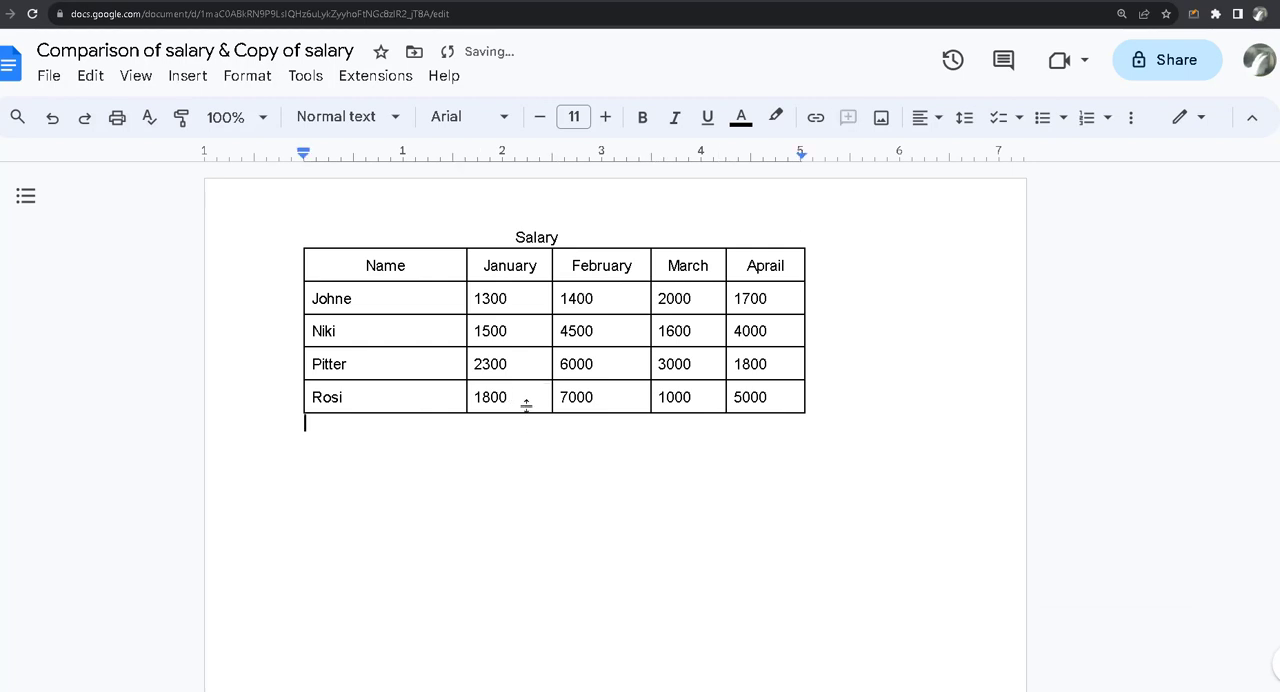